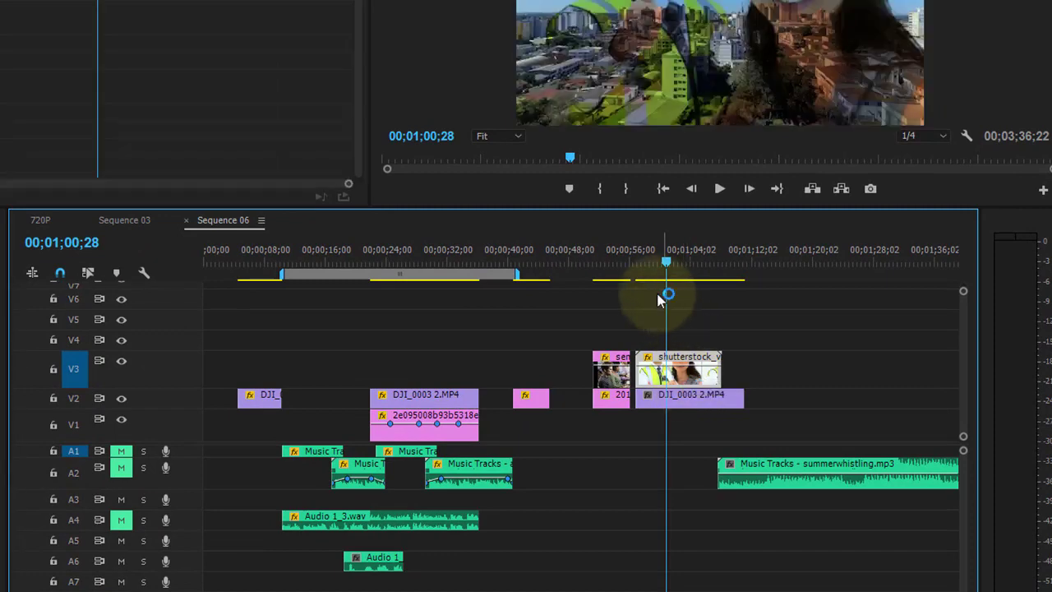
Step: Slow the shutterstock clip on V3 to 50% speed with duration unlinked, lengthening it to 00;00;22;20
left_click_drag(664, 262, 668, 261)
right_click(687, 377)
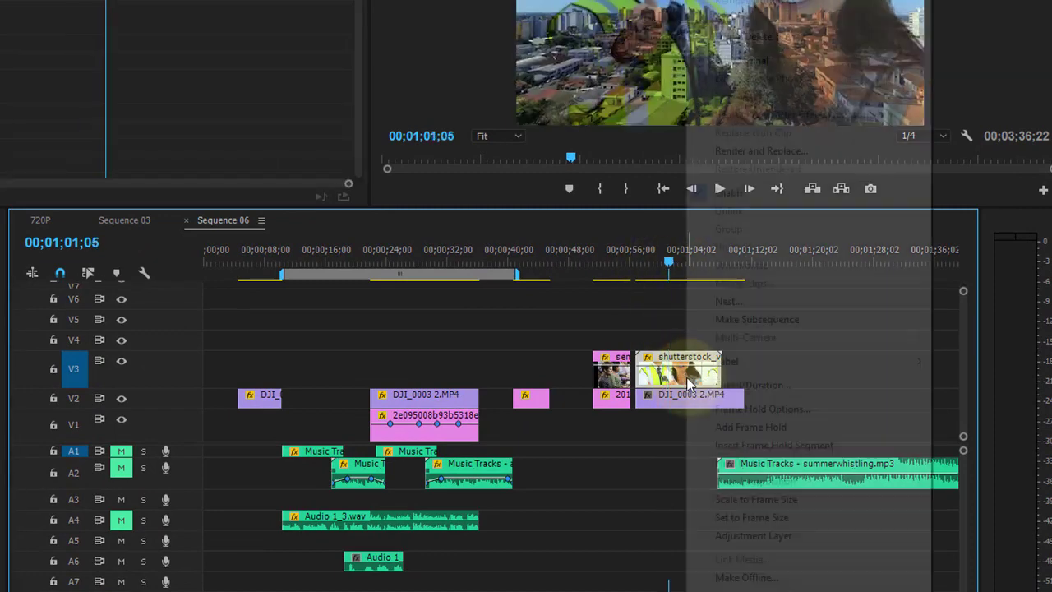
left_click(723, 390)
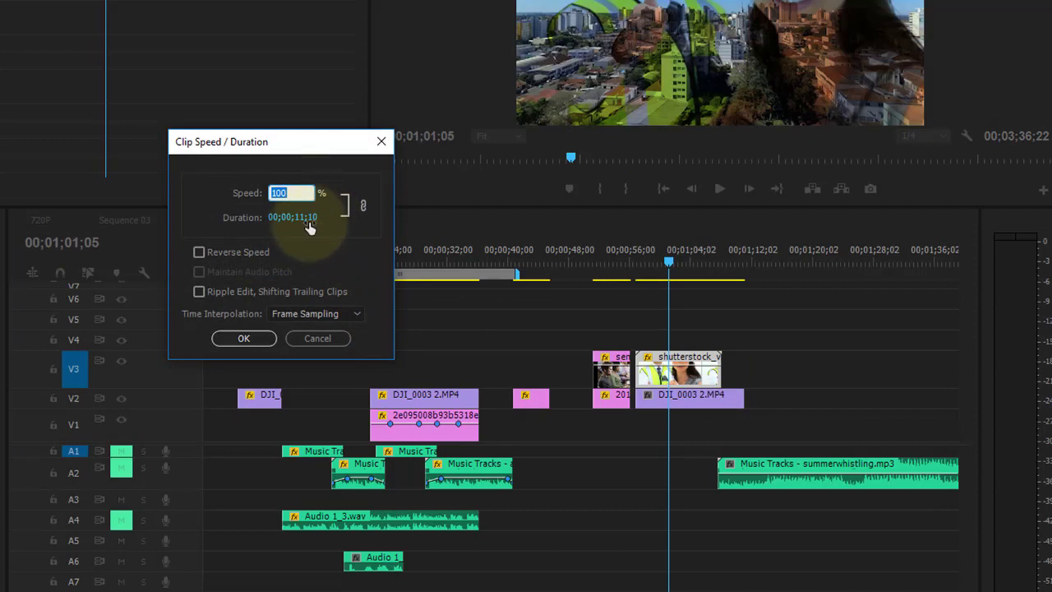
left_click(301, 146)
mouse_move(298, 145)
left_mouse_down()
mouse_move(229, 119)
mouse_move(184, 82)
left_mouse_up()
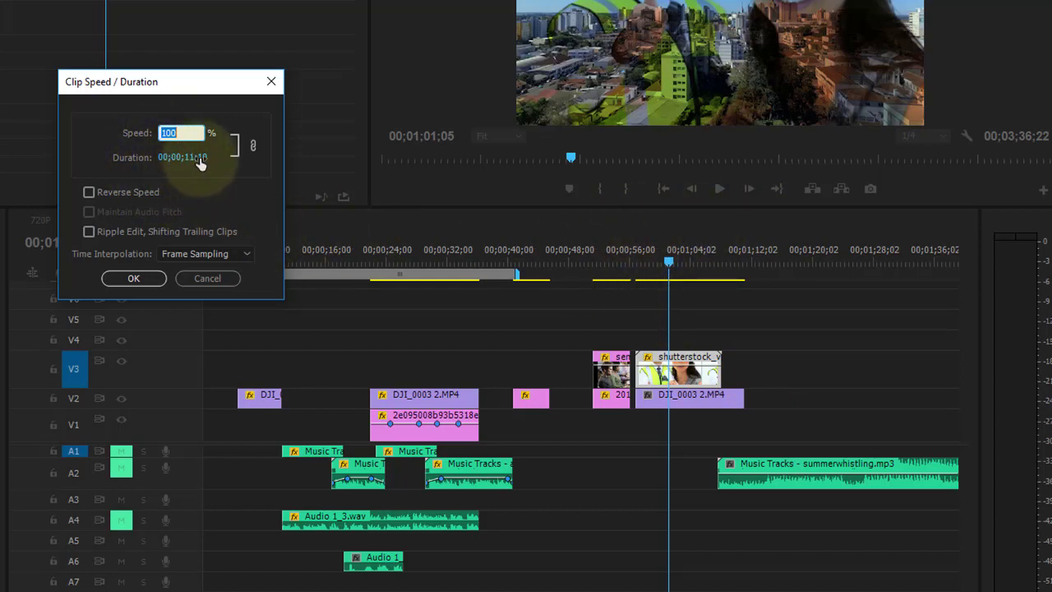
left_click_drag(210, 85, 152, 86)
type("50")
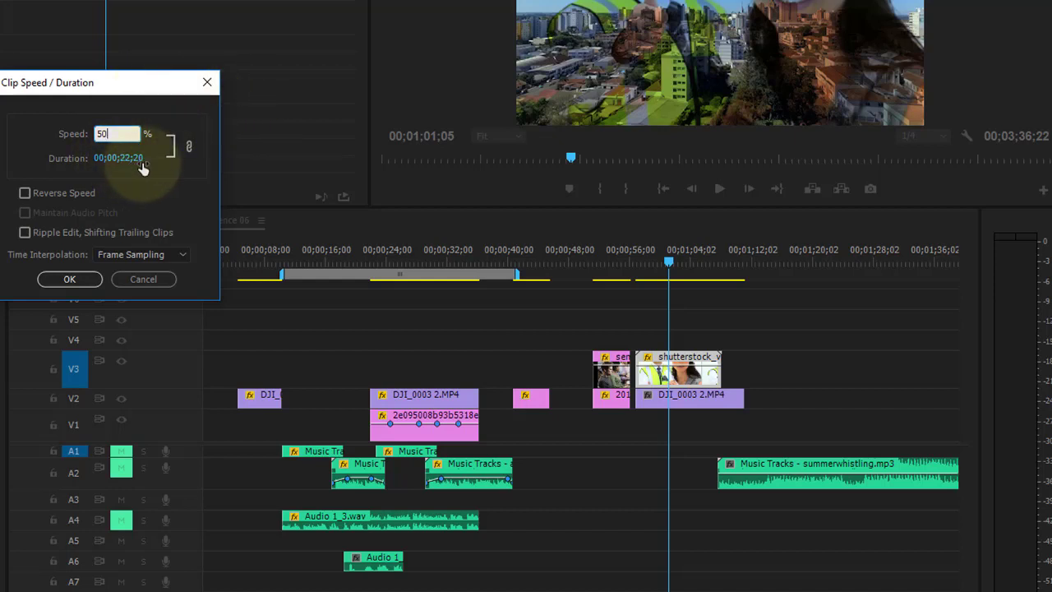
left_click(114, 133)
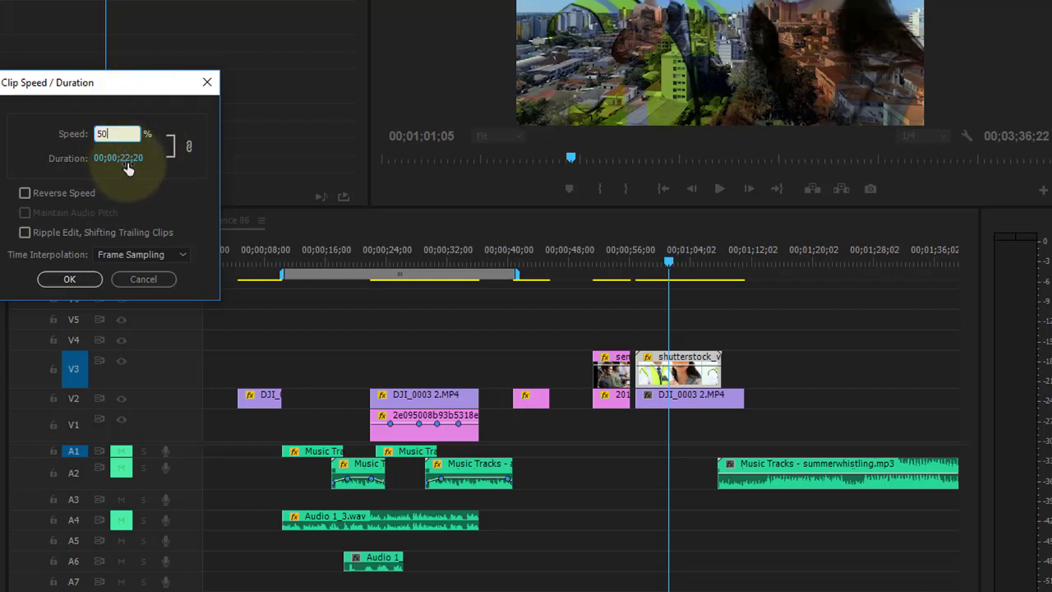
left_click(165, 159)
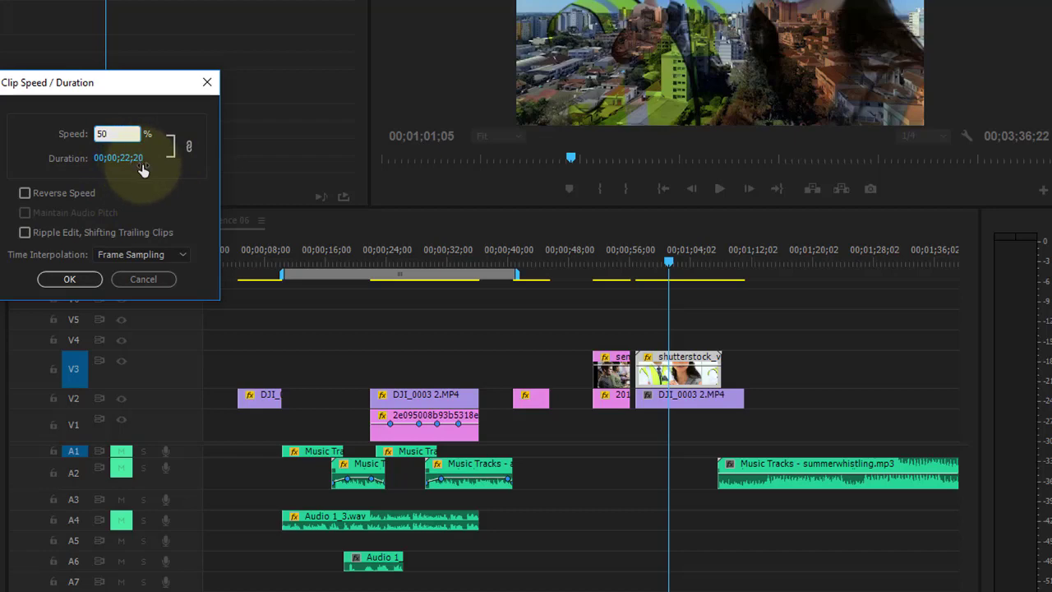
left_click(72, 278)
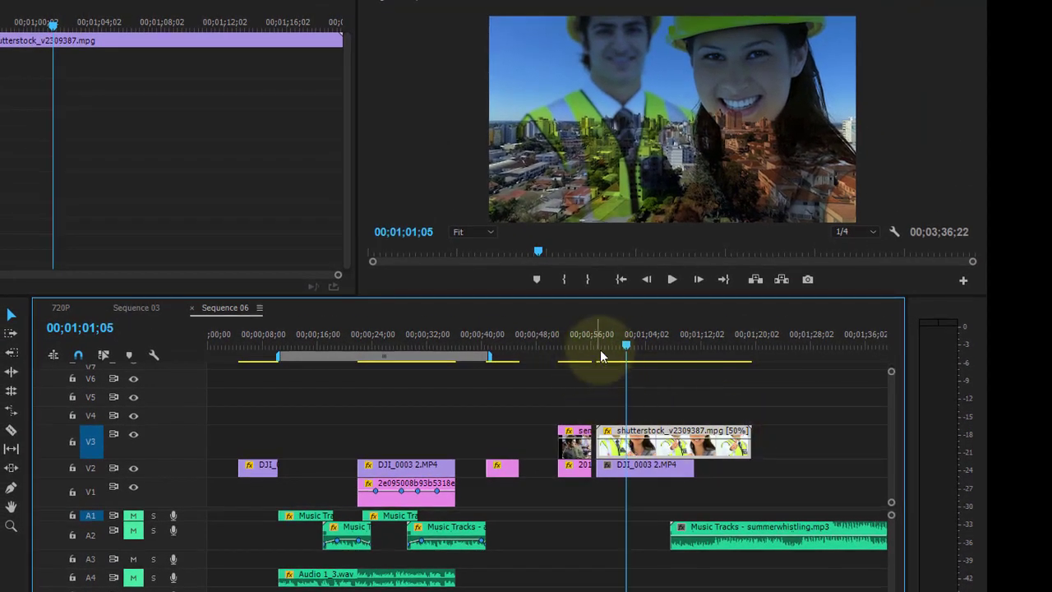
left_click(610, 347)
left_click(671, 279)
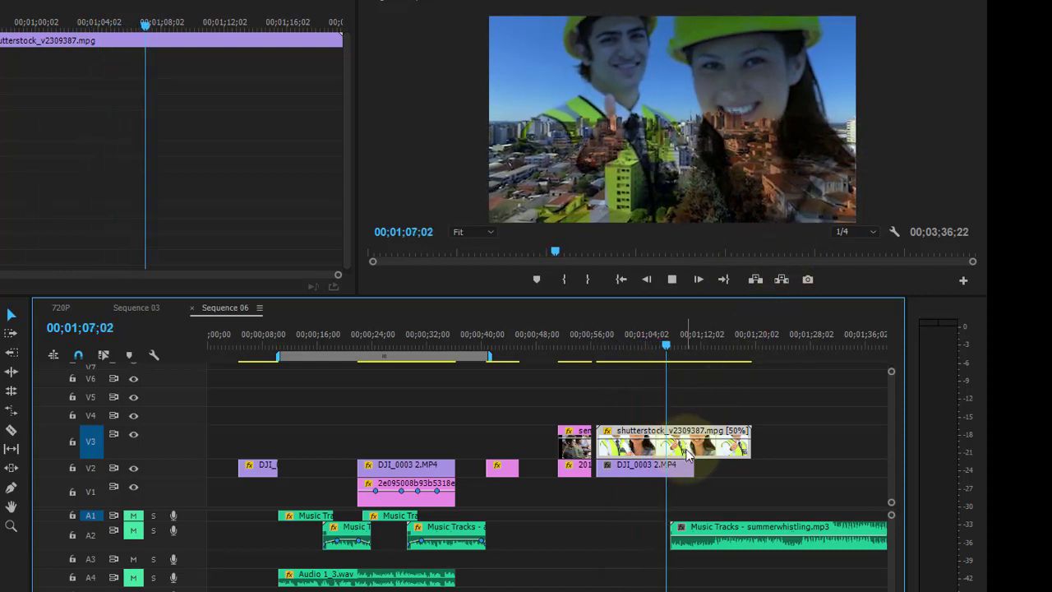
key("space")
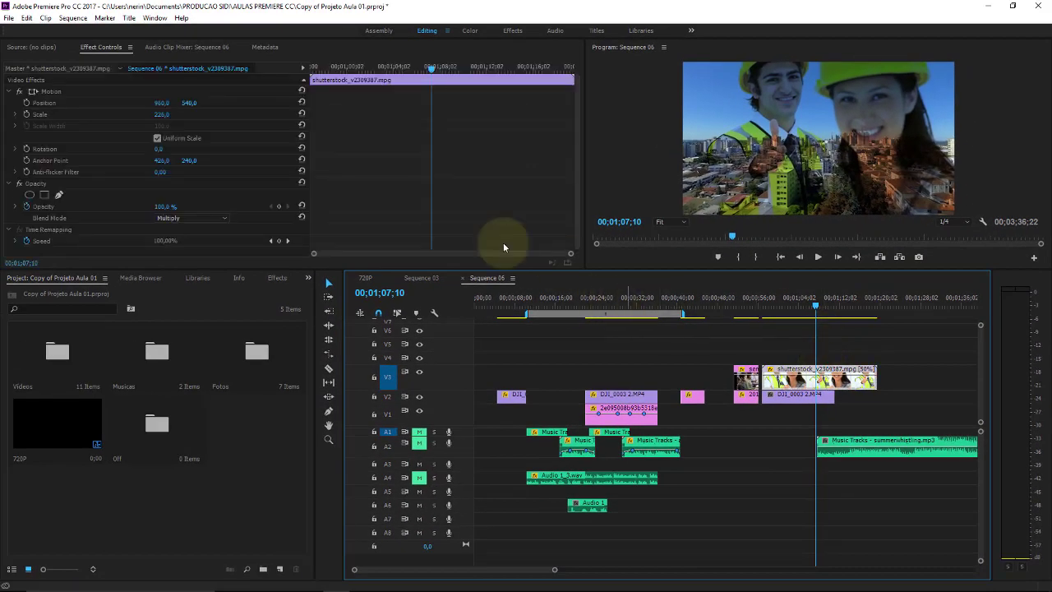
Step: Switch the shutterstock clip's blend mode from Multiply to Normal and play back to review
left_click(205, 218)
left_click(198, 230)
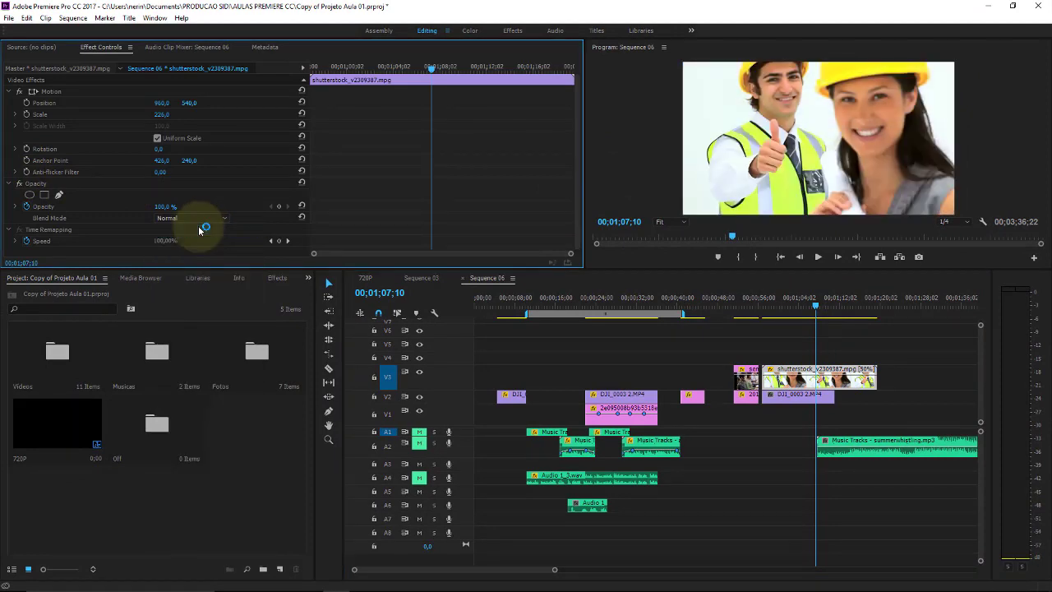
key("space")
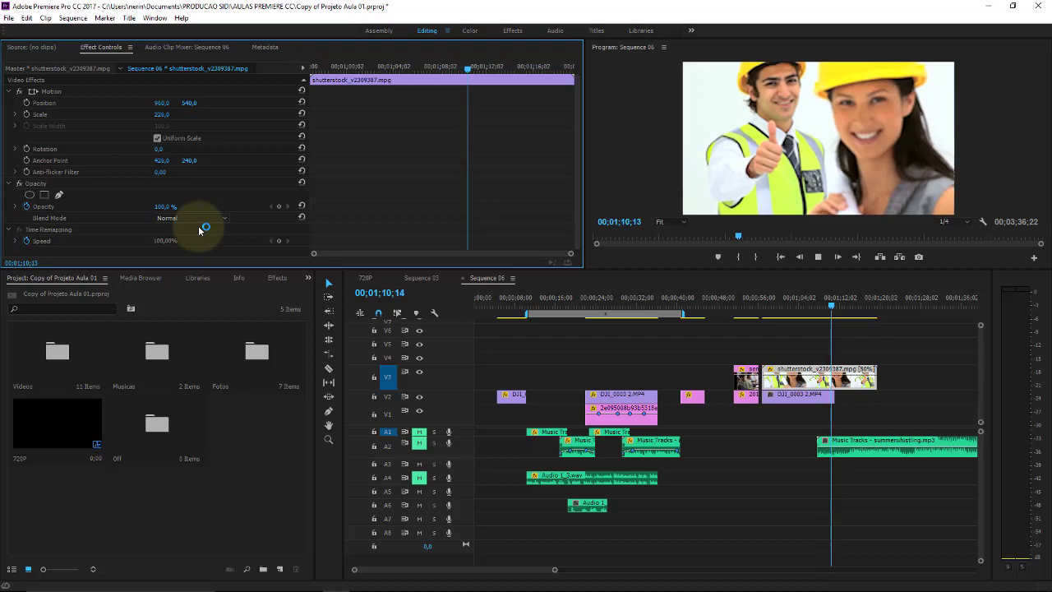
key("space")
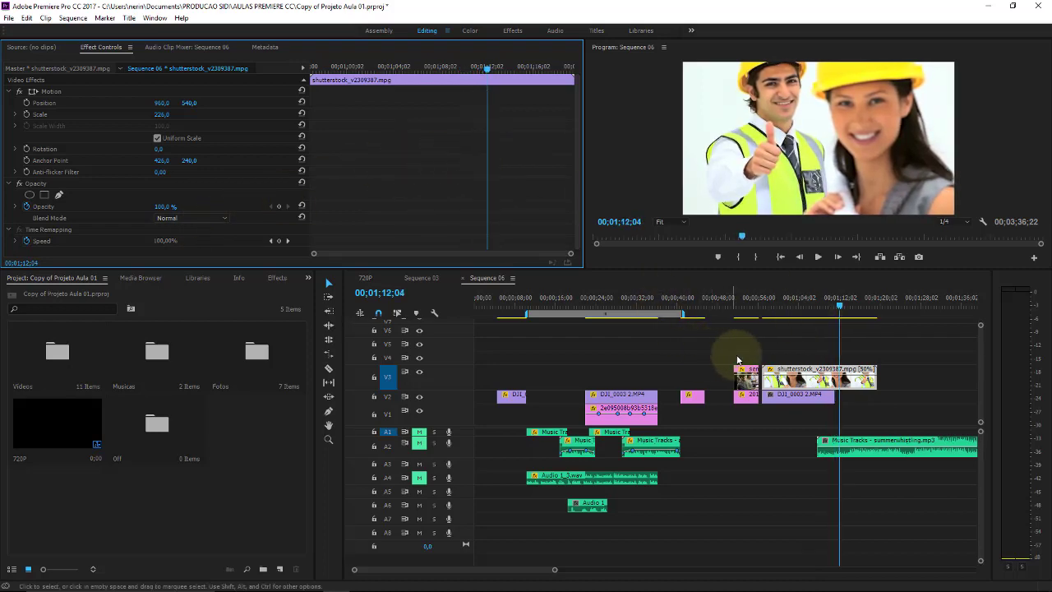
Step: Reset the shutterstock clip's speed to 100%
right_click(800, 383)
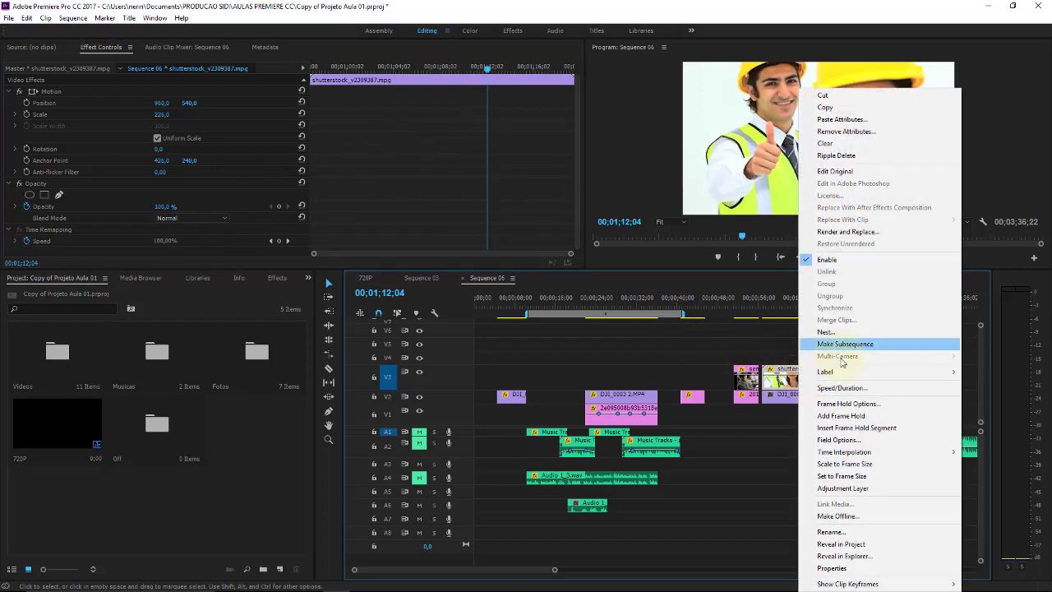
left_click(814, 387)
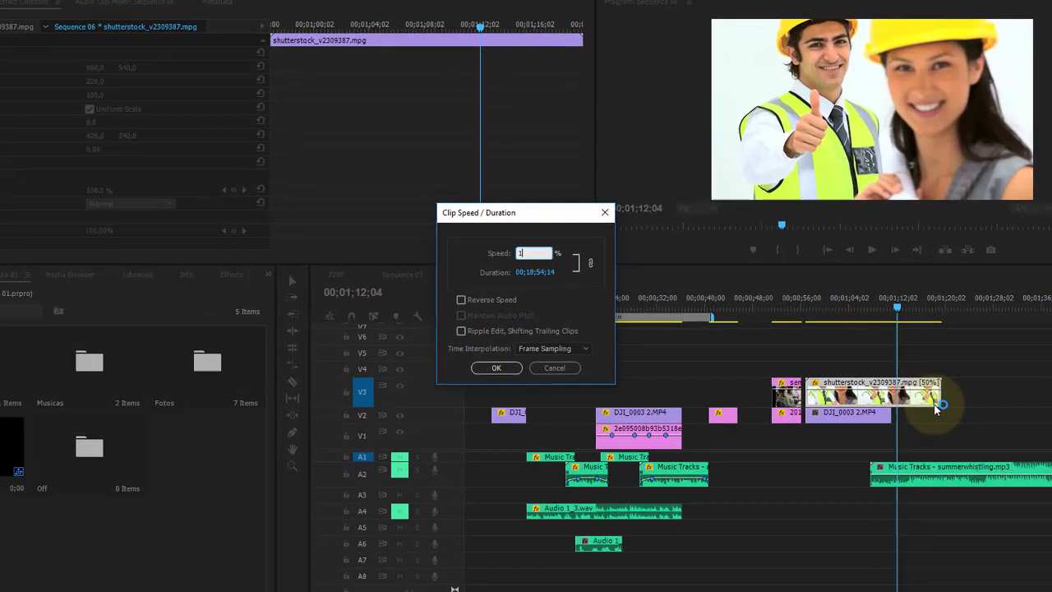
type("100")
left_click(499, 377)
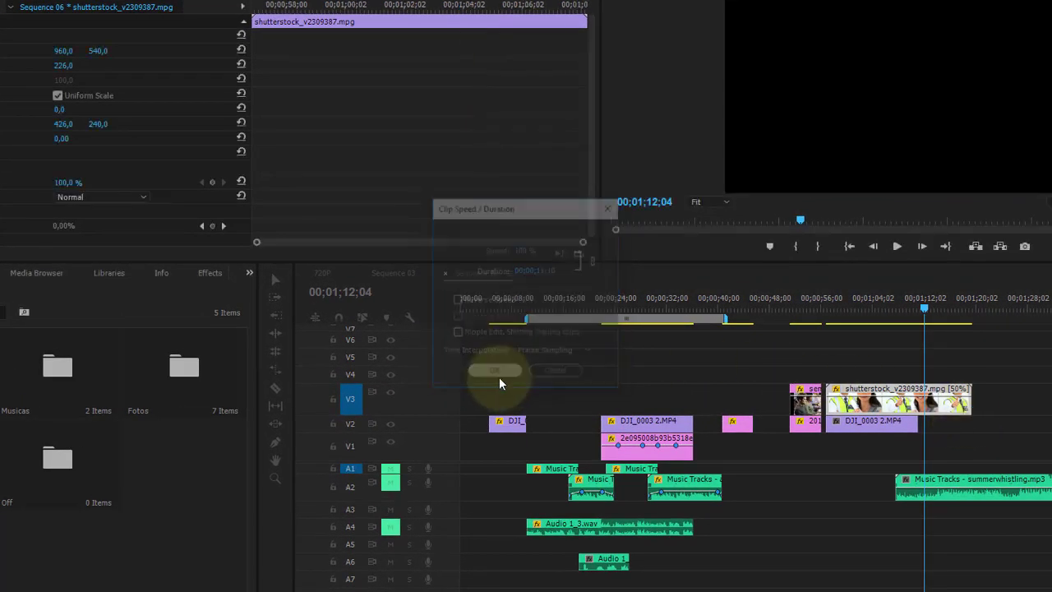
Step: Speed the shutterstock clip on V3 up to 200%, shortening it to 00;00;05;20
left_click(846, 311)
left_click(869, 311)
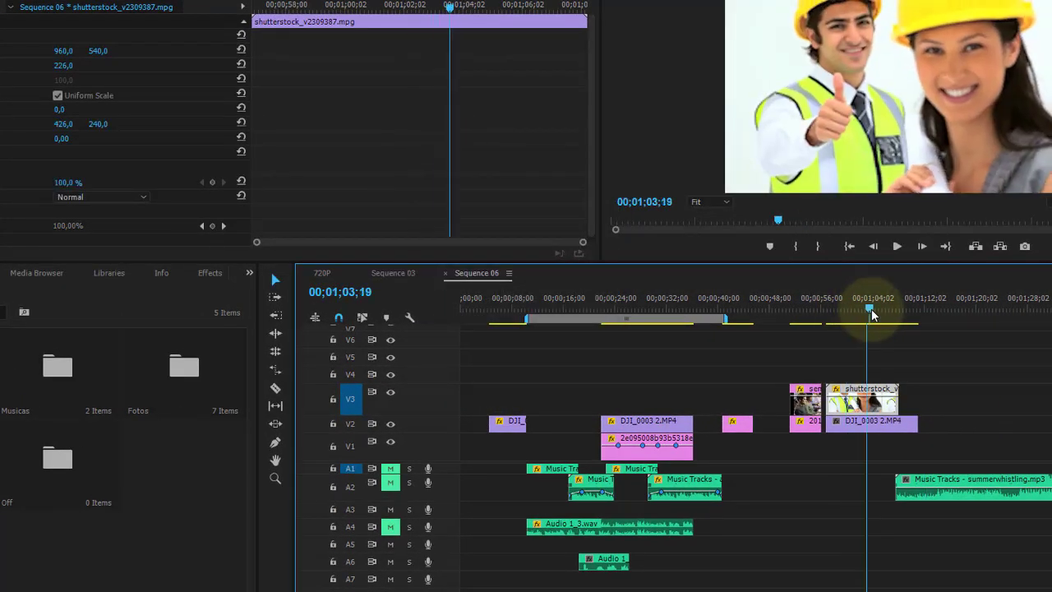
right_click(871, 396)
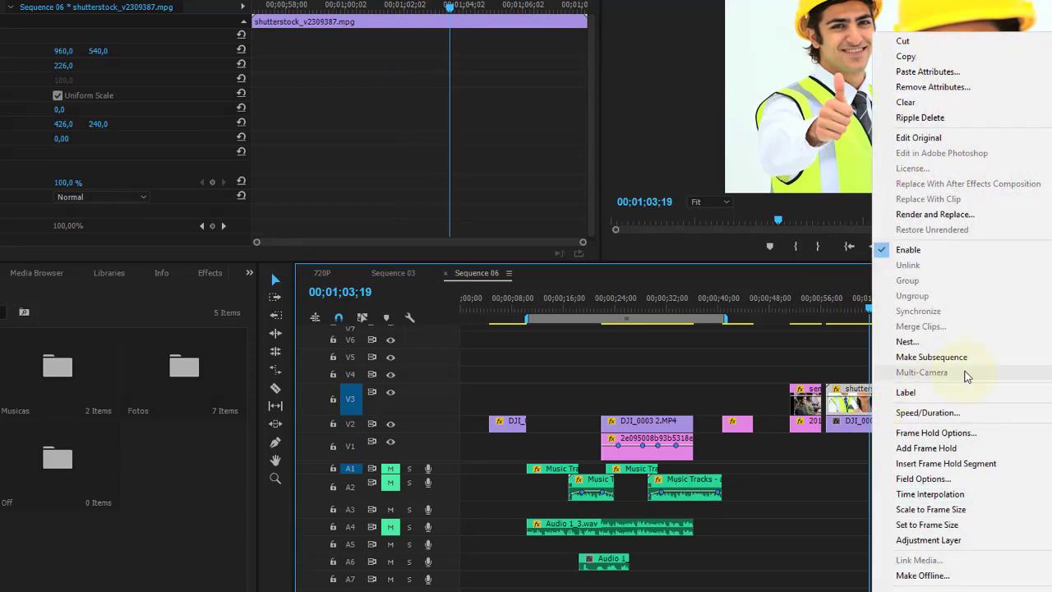
left_click(971, 413)
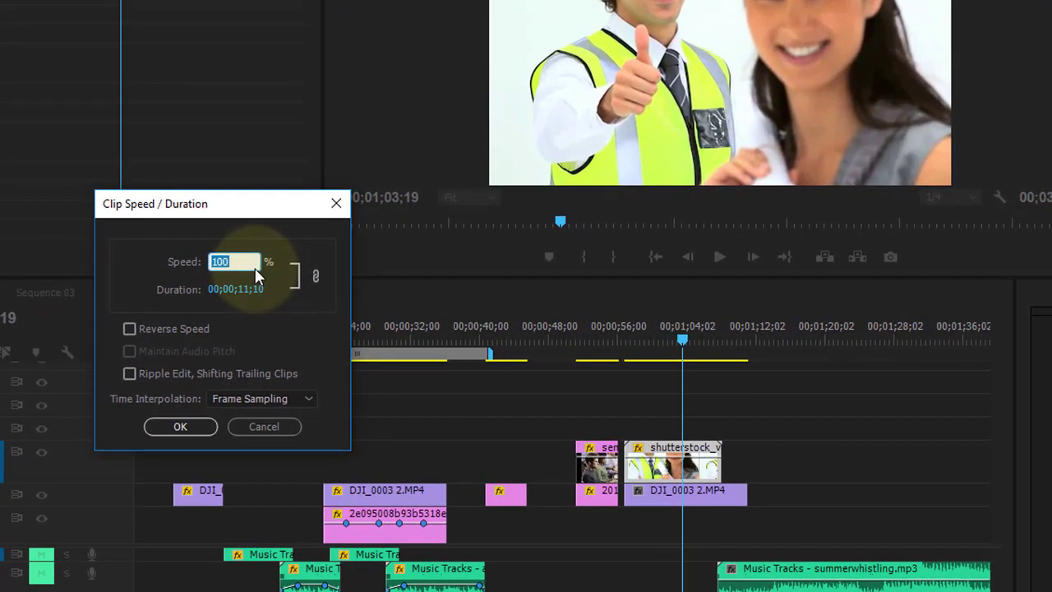
type("200")
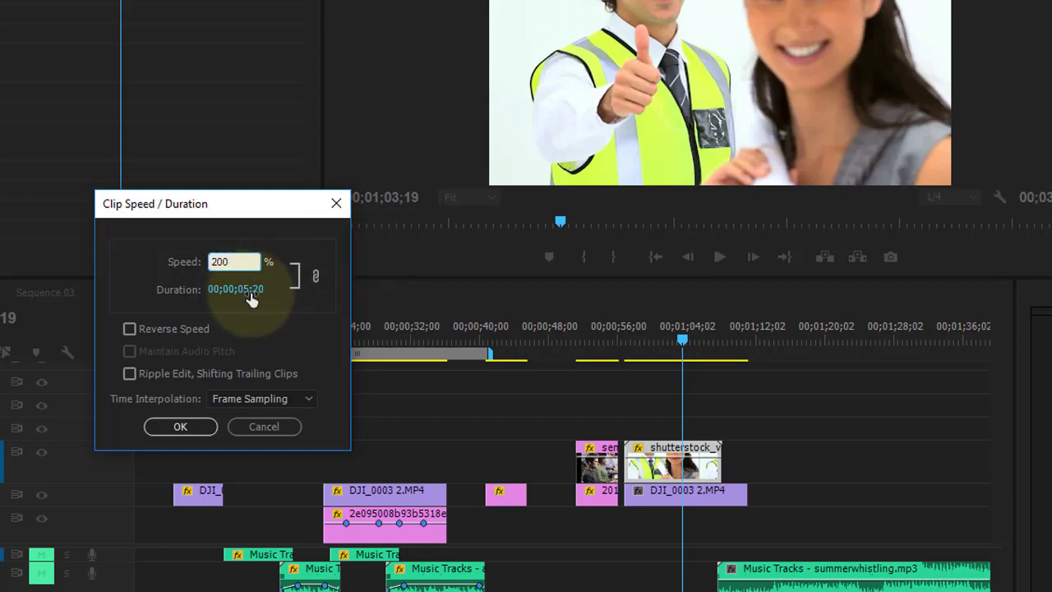
left_click(180, 426)
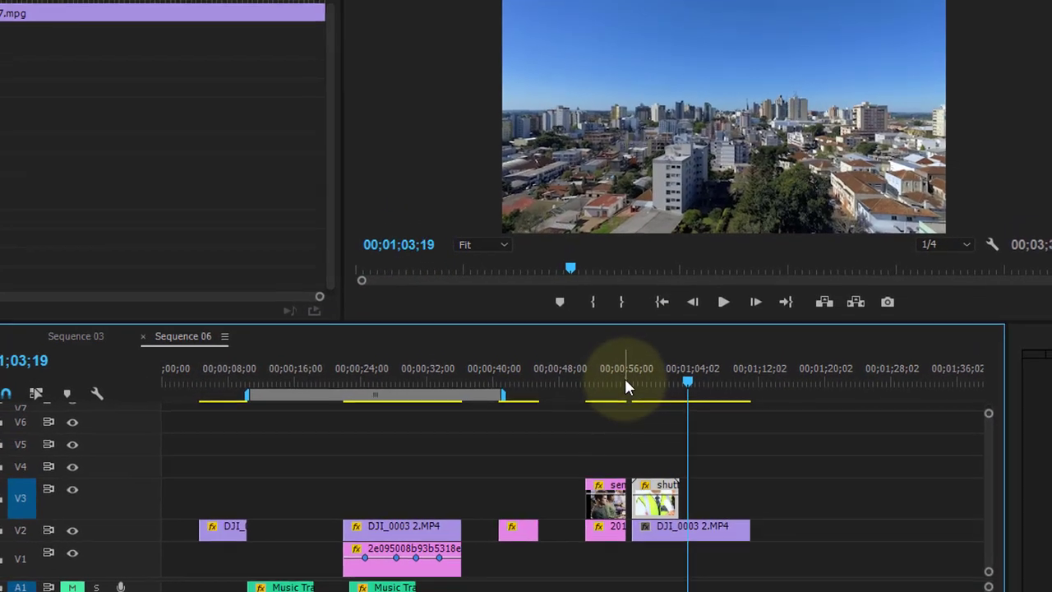
left_click(624, 341)
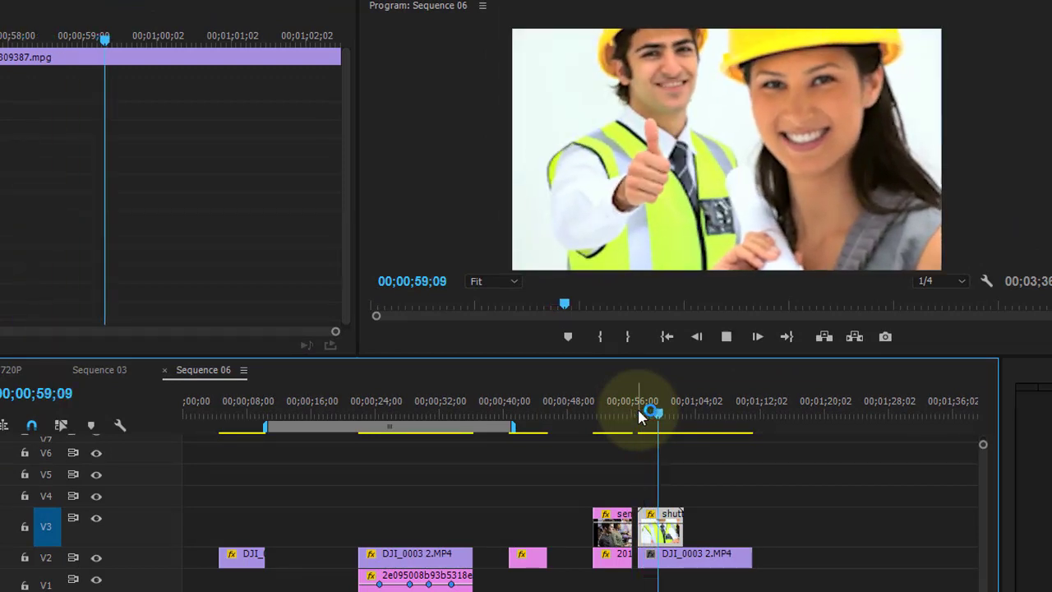
Step: Set the shutterstock workers clip to 75% speed, lengthening it to 00;00;15;03
left_click(638, 410)
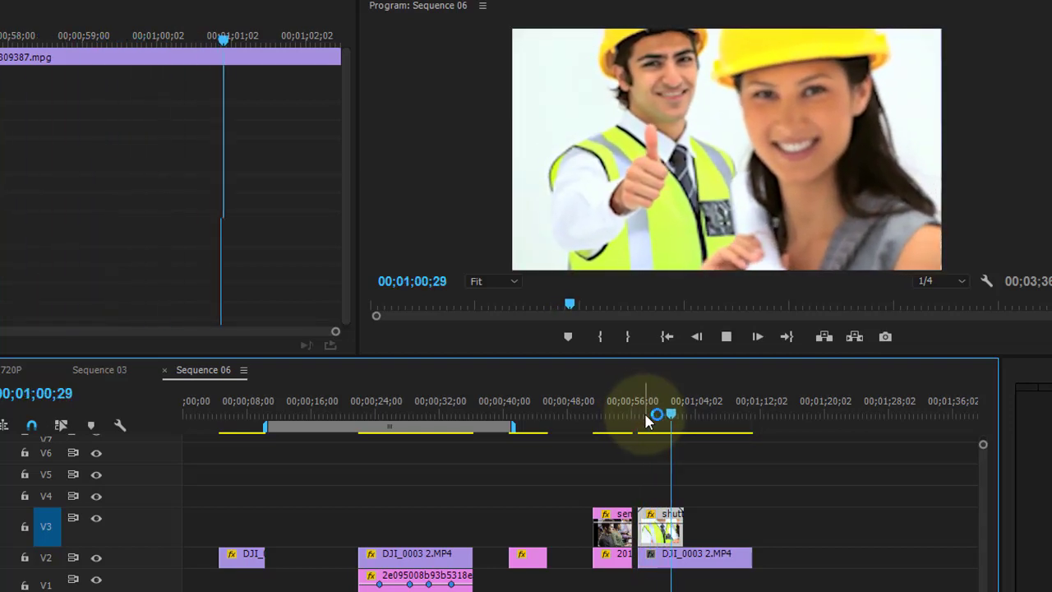
left_click(690, 499)
right_click(651, 530)
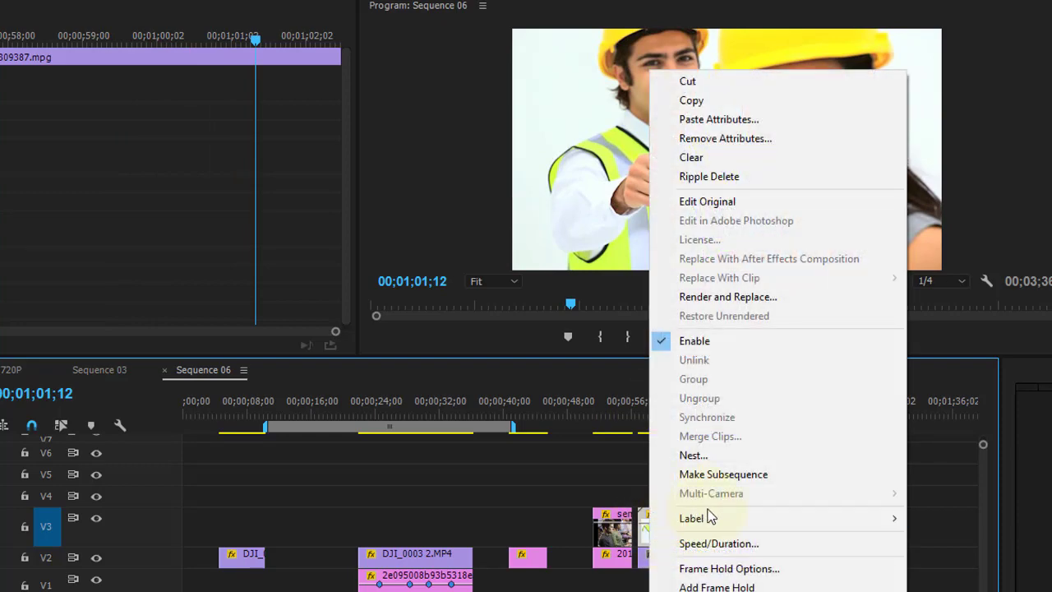
left_click(739, 543)
type("75")
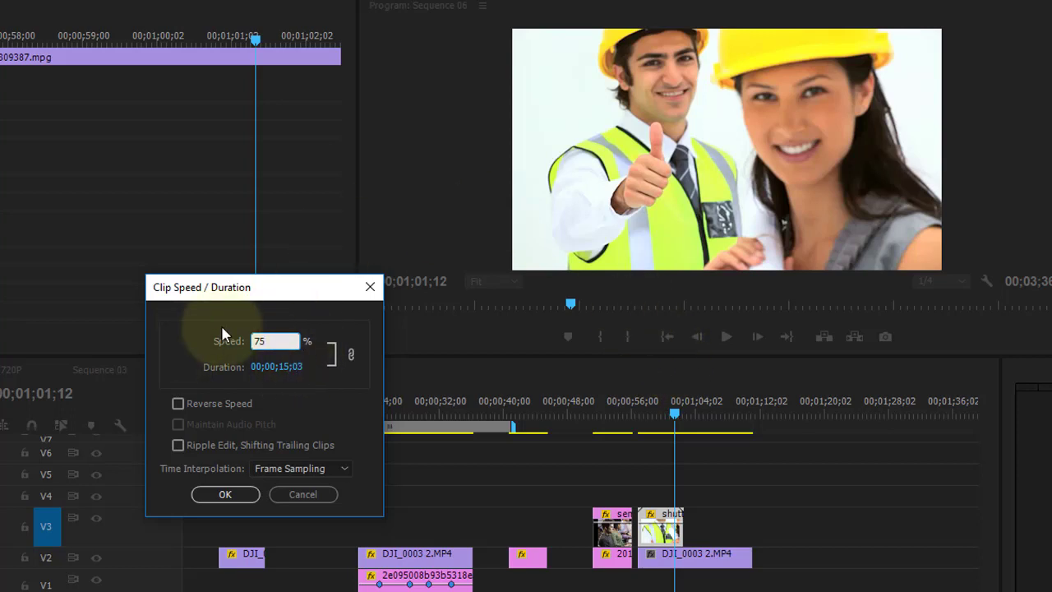
left_click(239, 497)
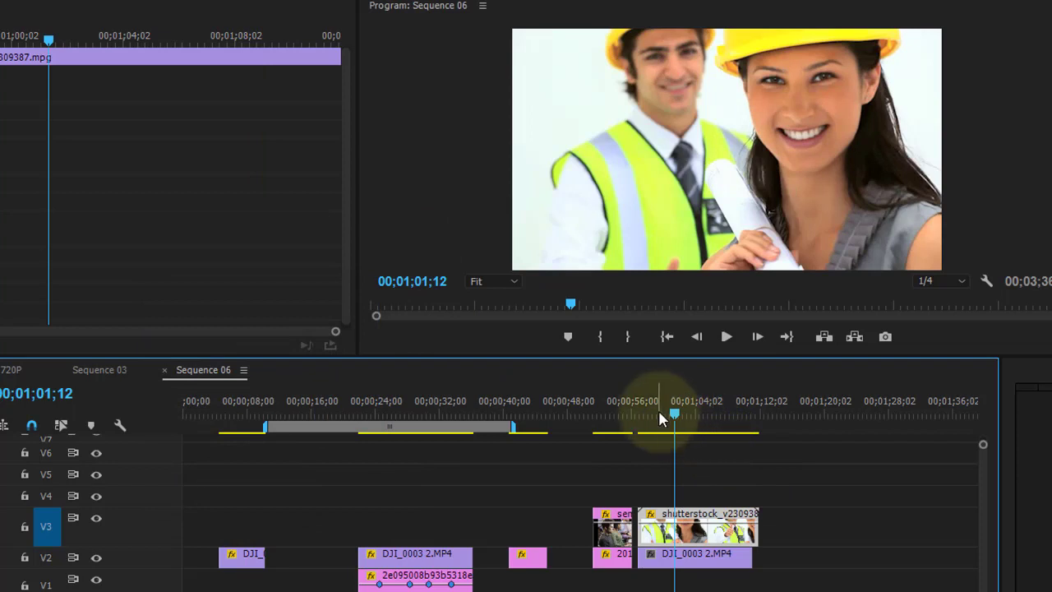
key("space")
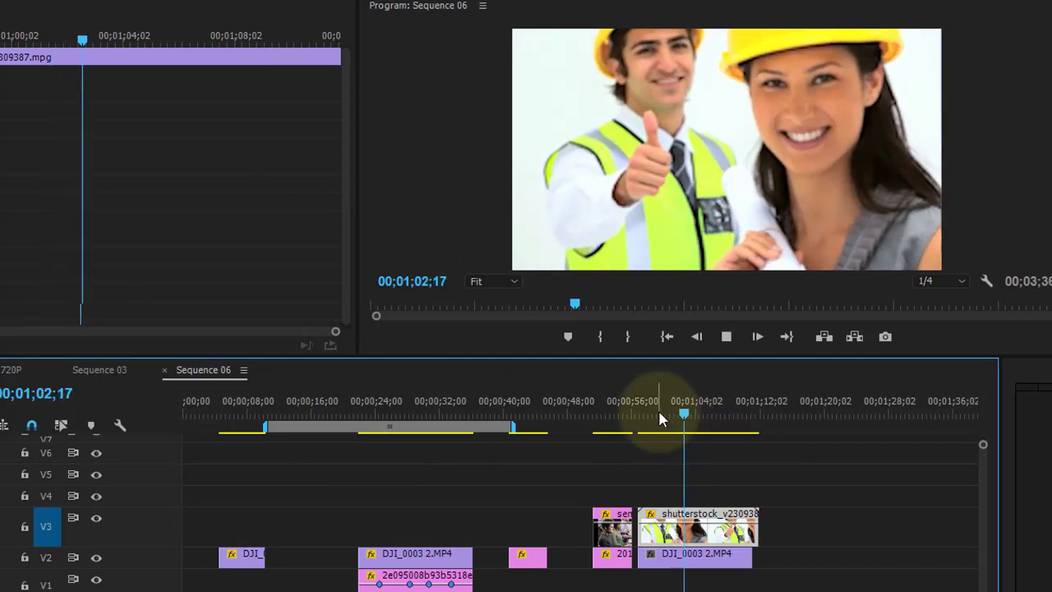
left_click(658, 409)
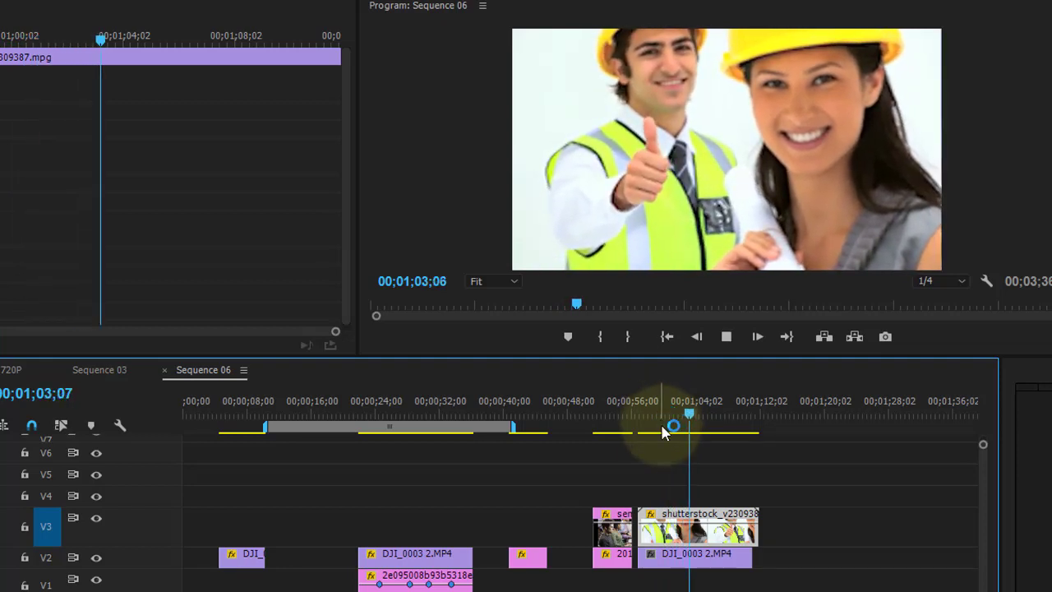
key("space")
key("space")
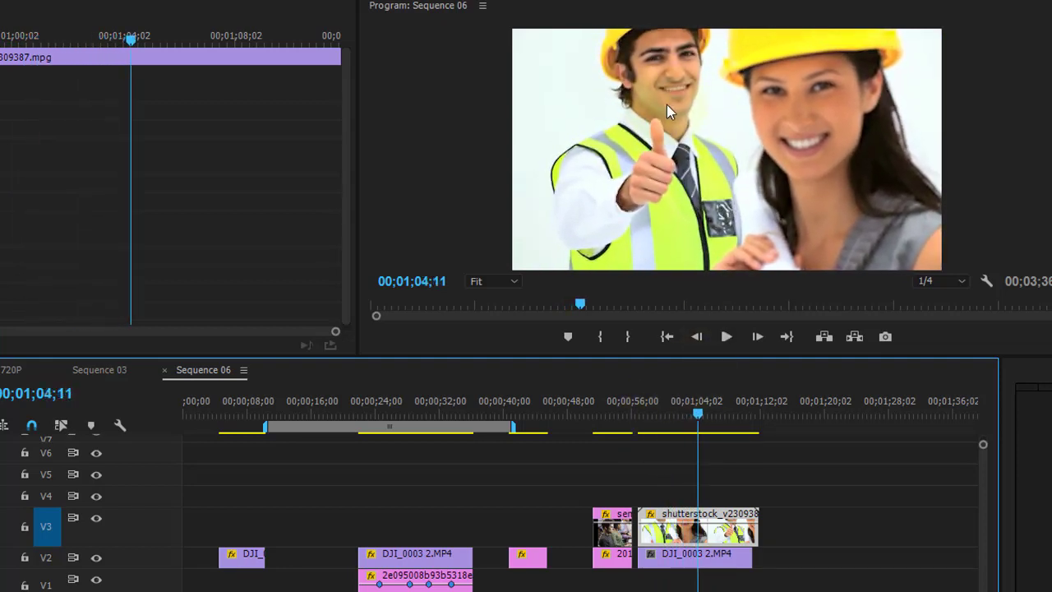
key("space")
key("space")
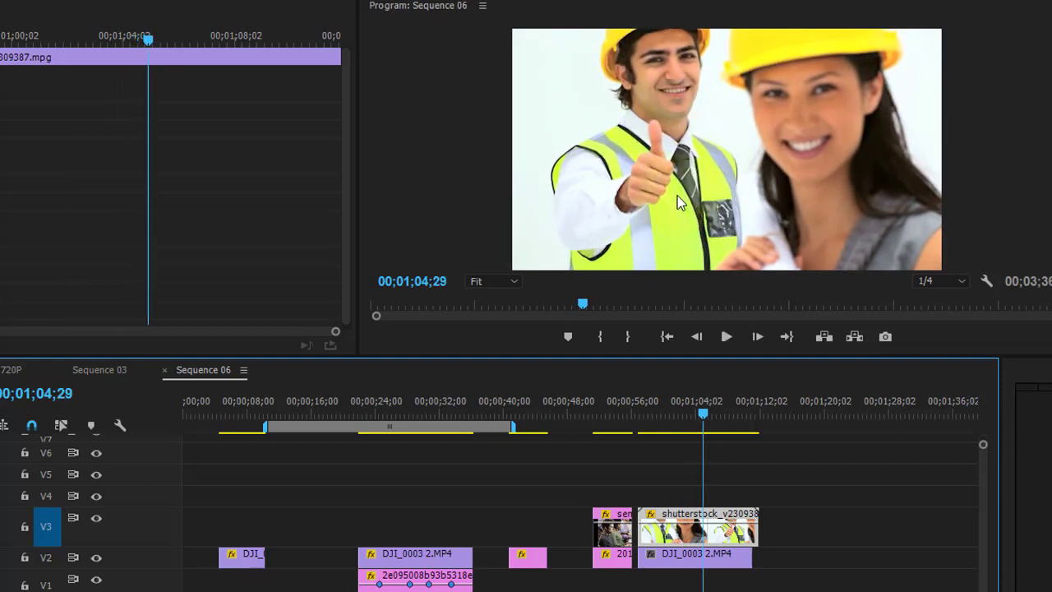
left_click(668, 421)
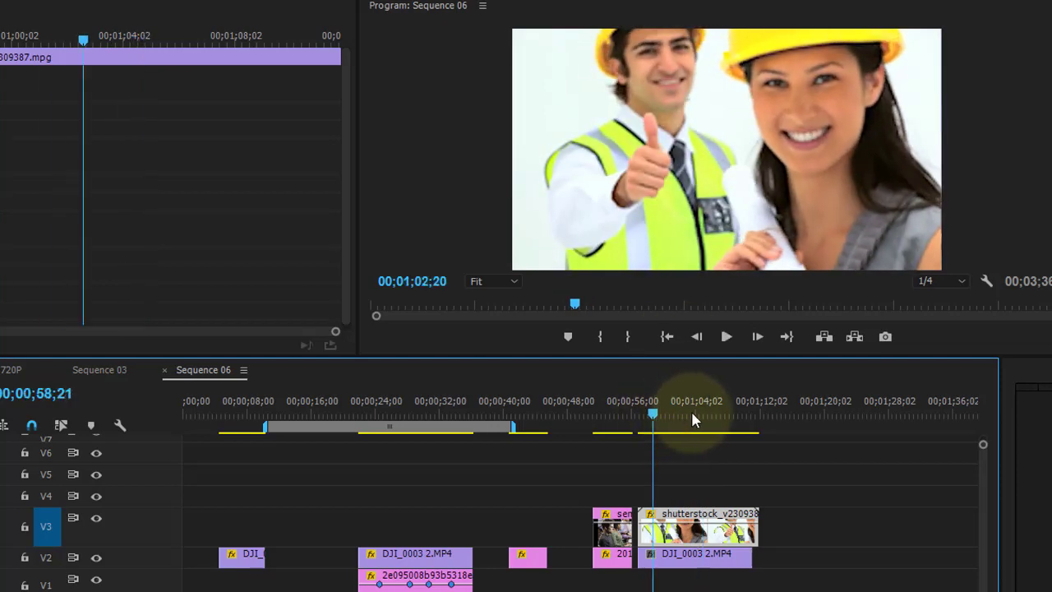
left_click_drag(658, 418, 699, 411)
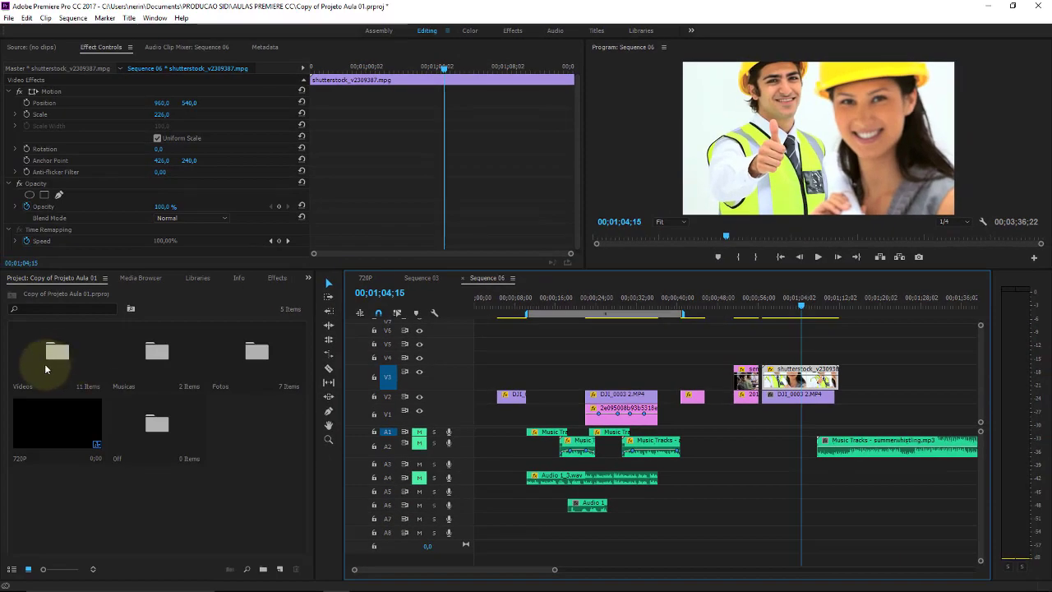
Step: Place DJI_0017.MP4 from the Videos bin on V3 around 01;20, after the workers clip
left_click(60, 355)
double_click(64, 355)
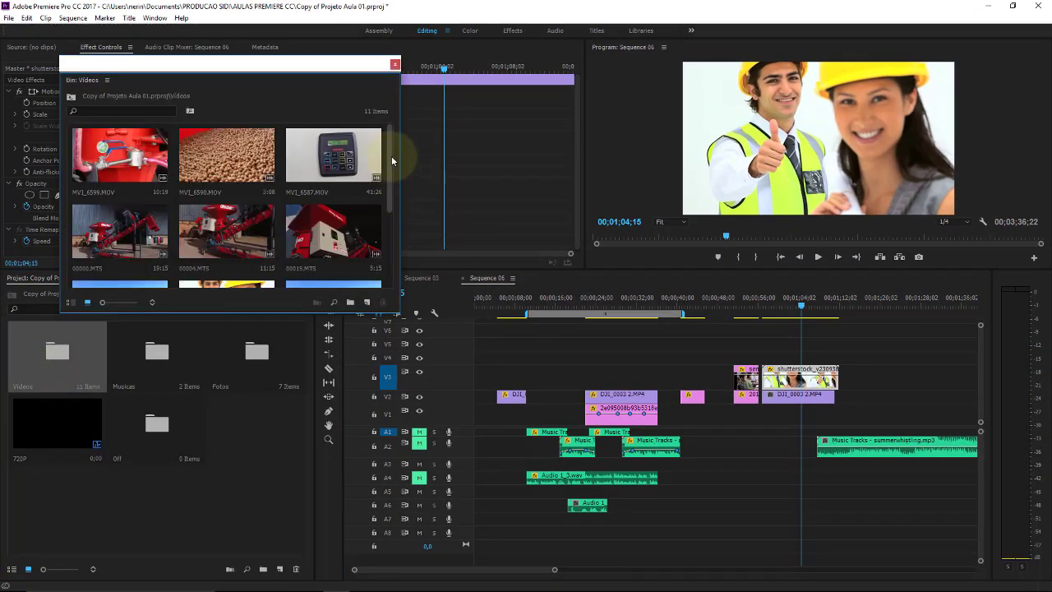
left_click_drag(391, 155, 400, 147)
left_click_drag(398, 145, 408, 230)
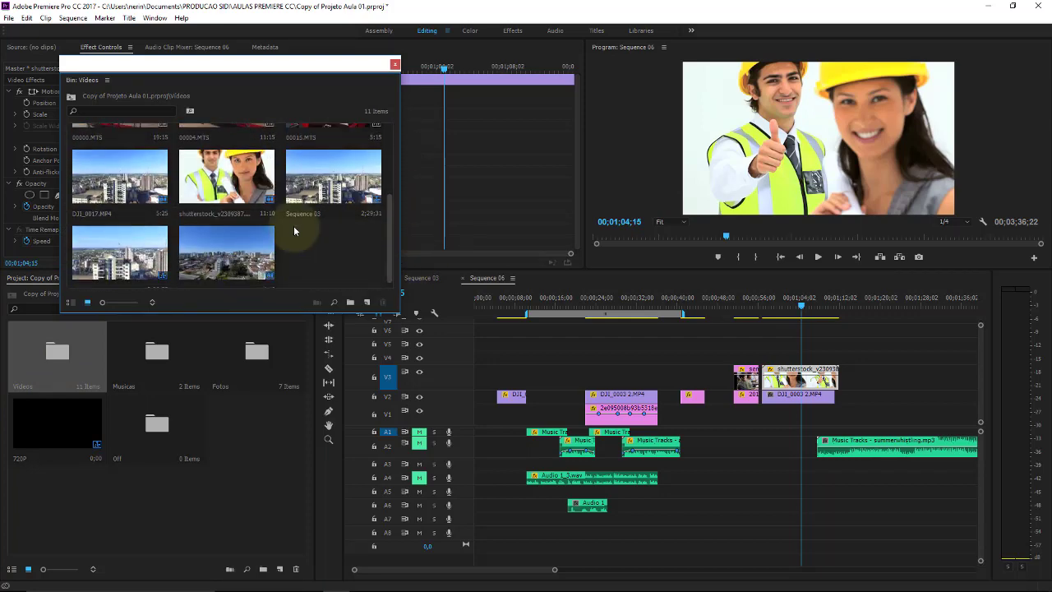
left_click(123, 185)
left_click_drag(157, 74, 140, 205)
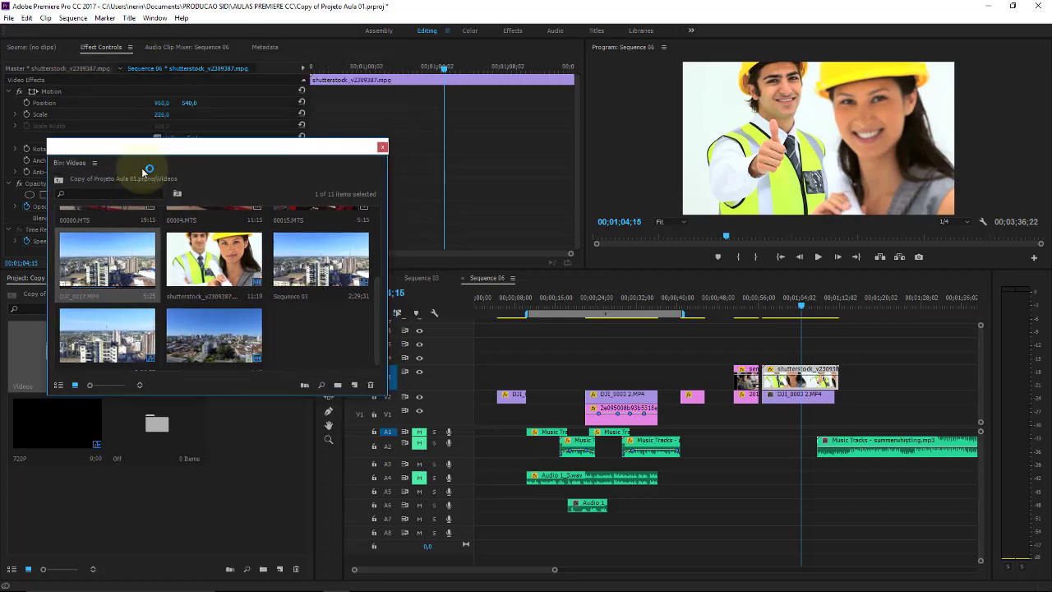
mouse_move(123, 312)
left_mouse_down()
mouse_move(910, 401)
mouse_move(892, 376)
left_mouse_up()
left_click(881, 305)
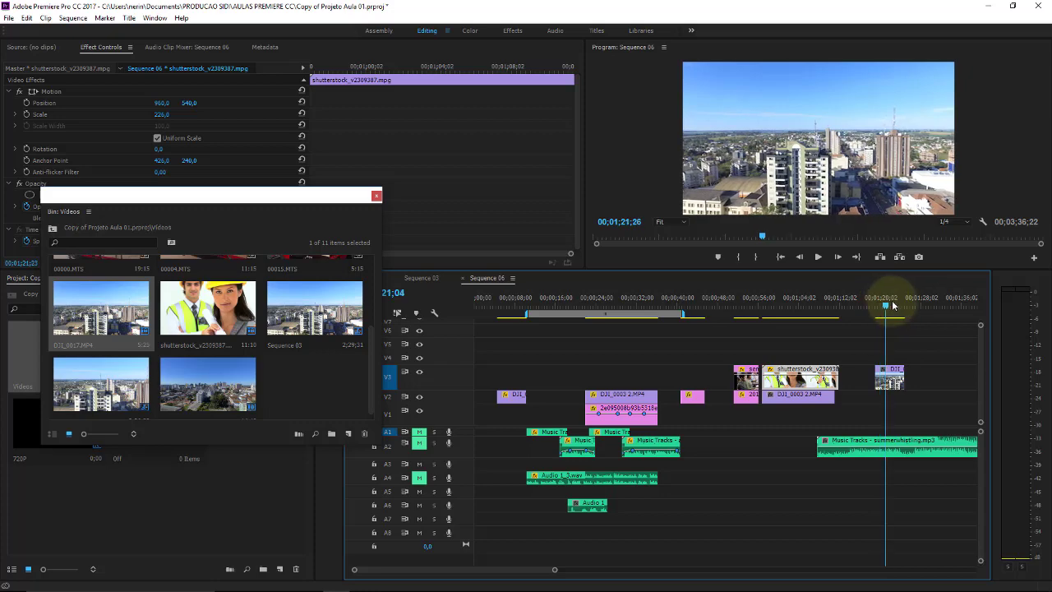
left_click_drag(884, 306, 890, 305)
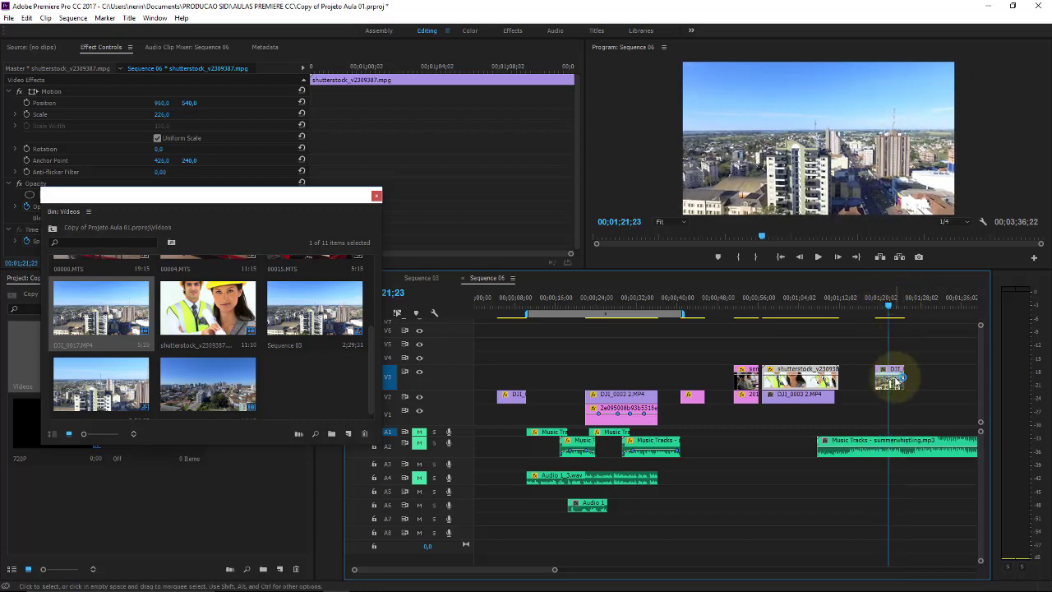
Step: Set the DJI_0017.MP4 clip to 20% speed, stretching it to 00;00;29;05, and play it back
right_click(900, 378)
left_click(904, 390)
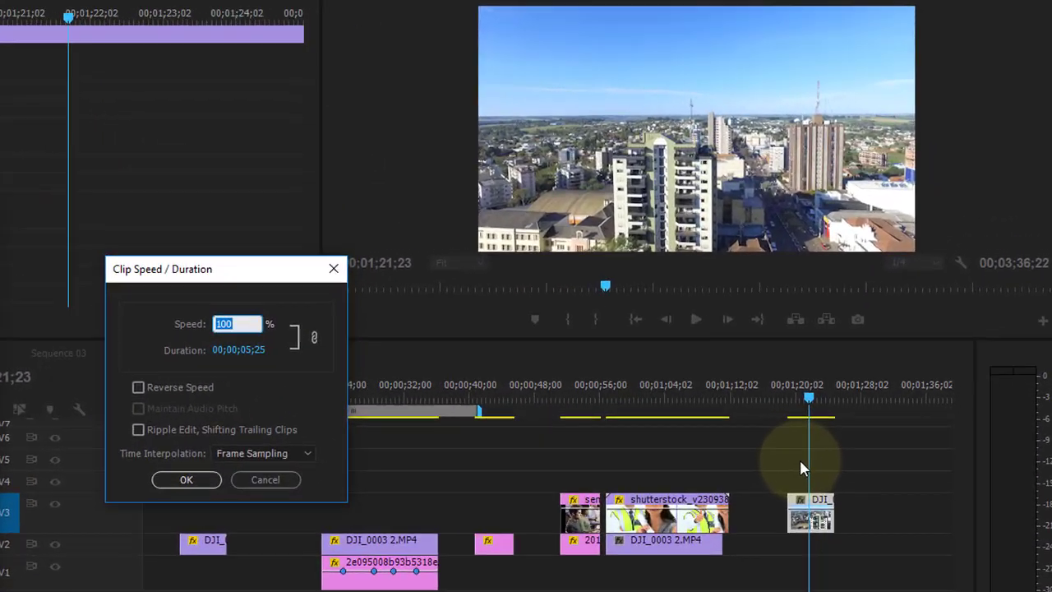
type("20")
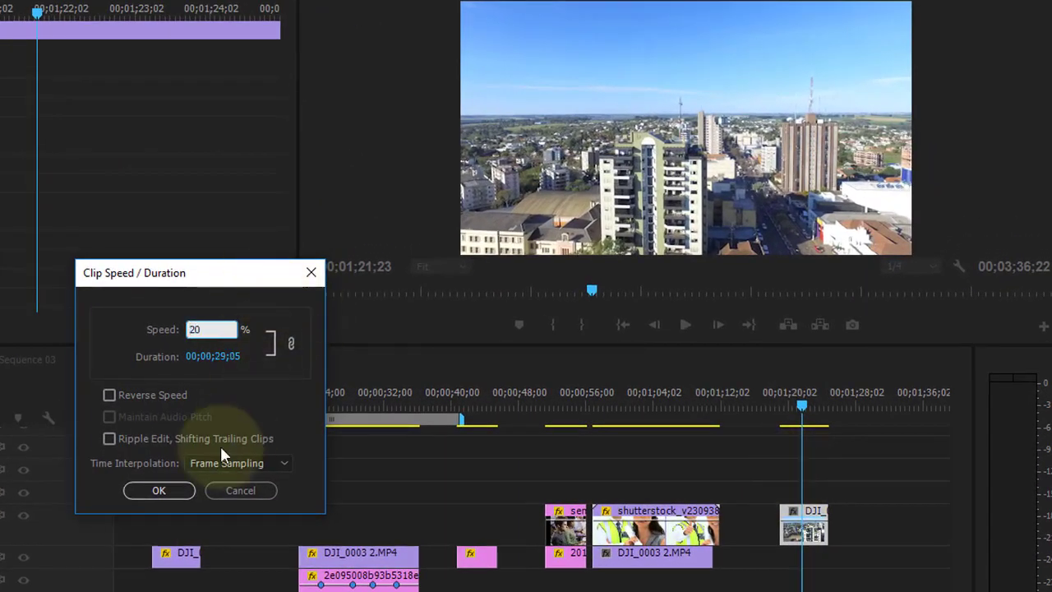
left_click(158, 491)
left_click(787, 407)
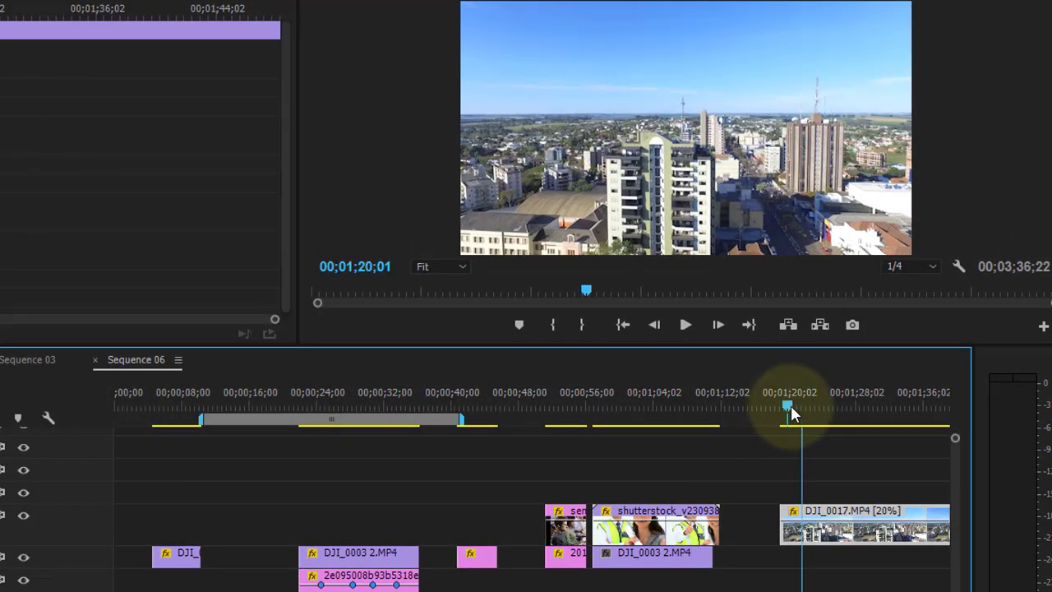
key("space")
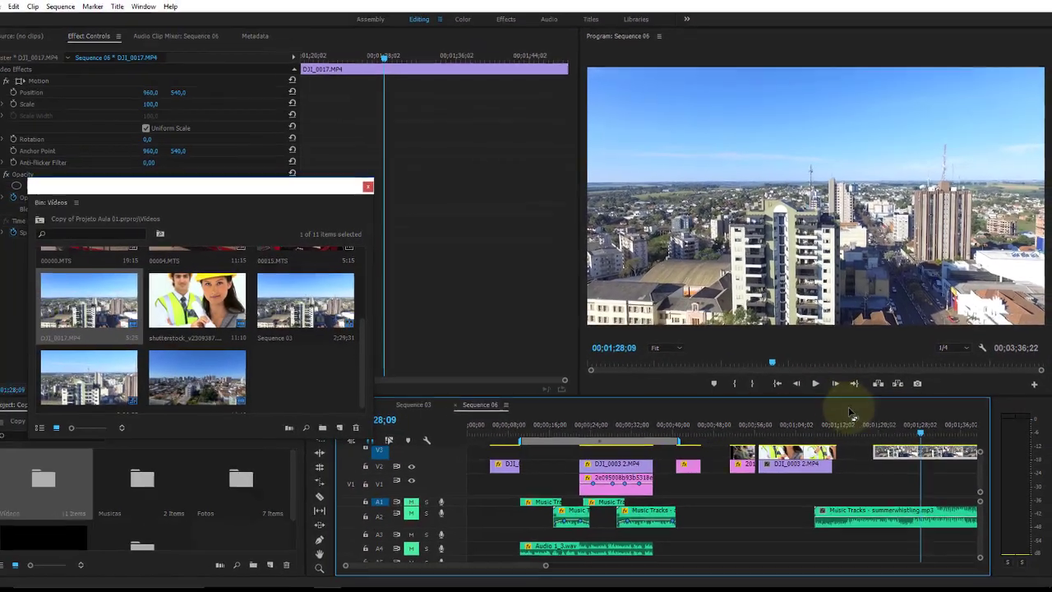
left_click(894, 425)
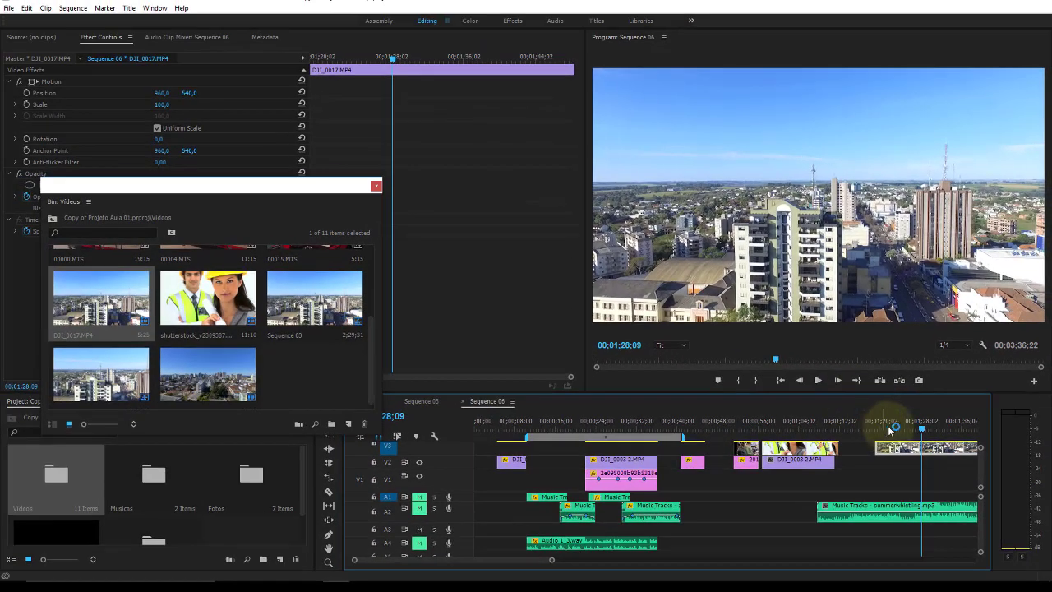
key("space")
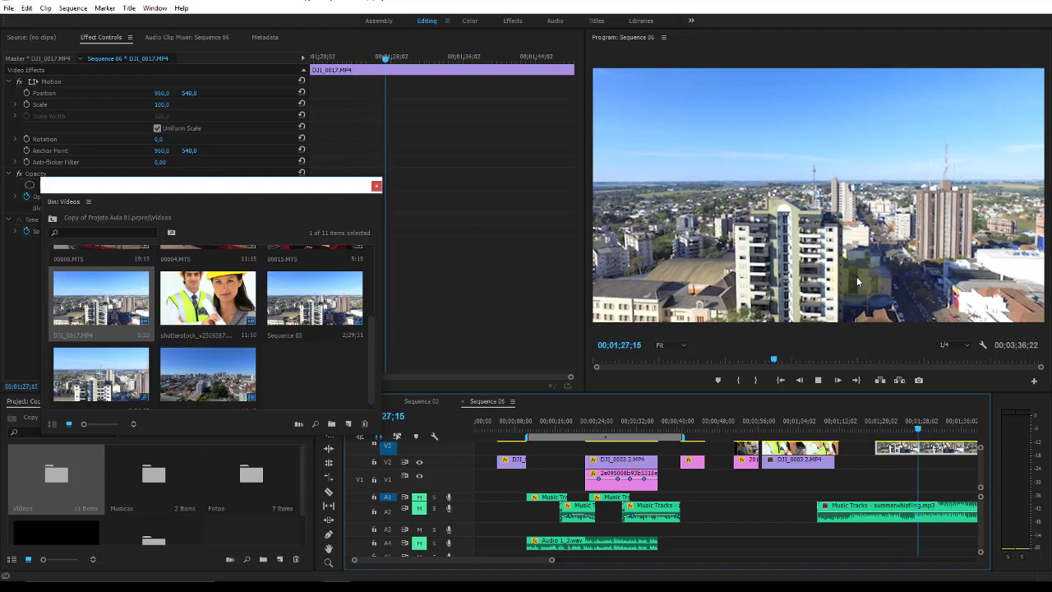
key("space")
key("space")
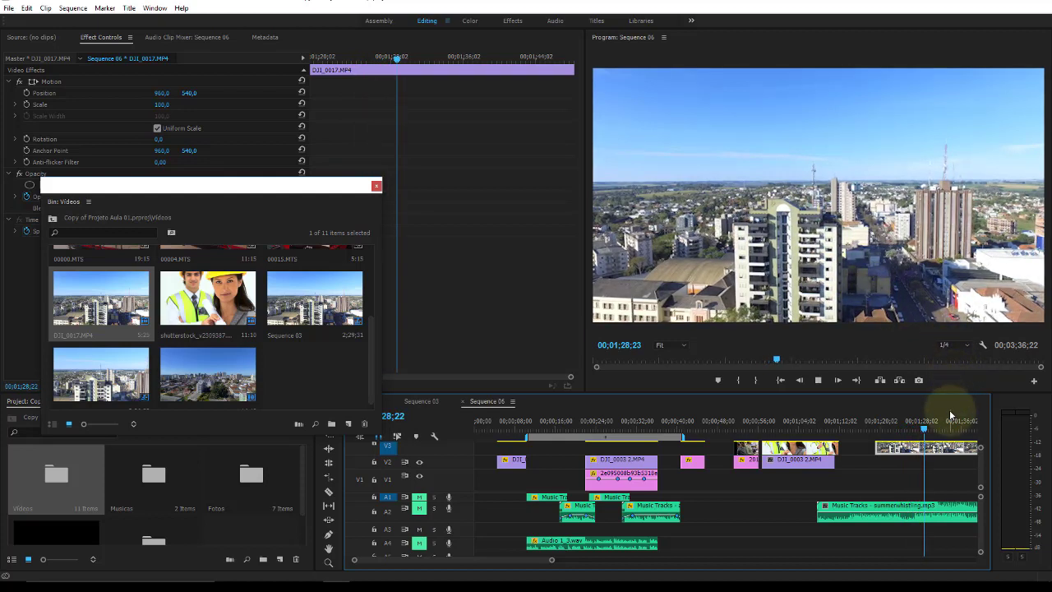
key("space")
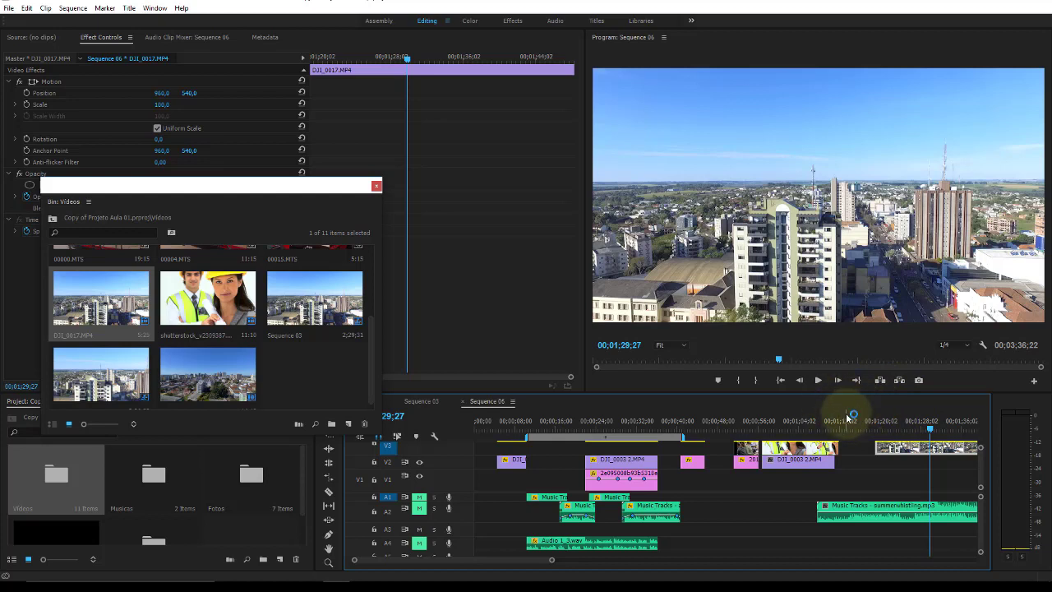
left_click(73, 8)
left_click(76, 23)
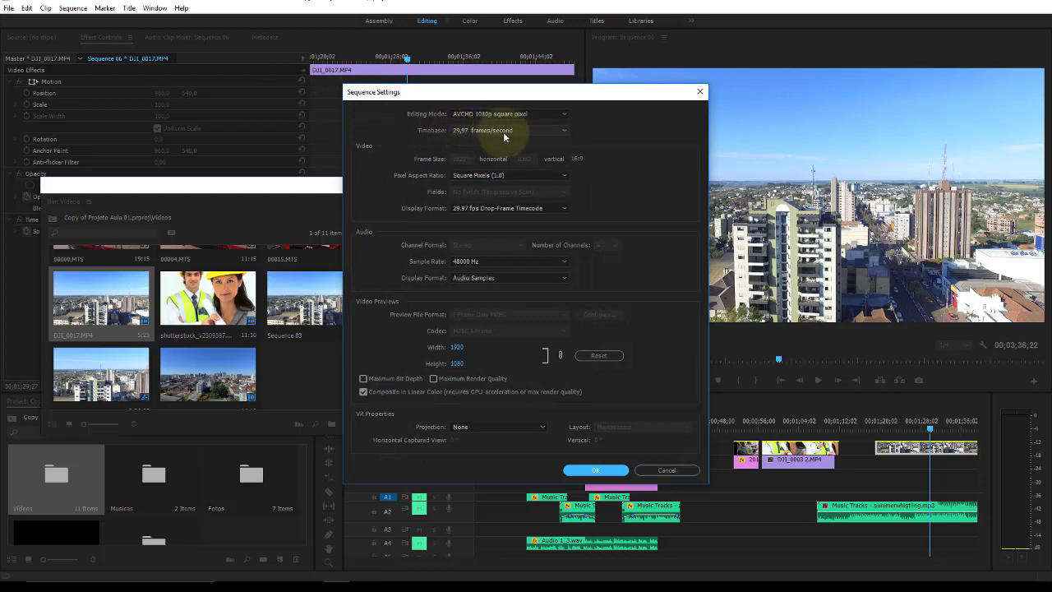
left_click(678, 470)
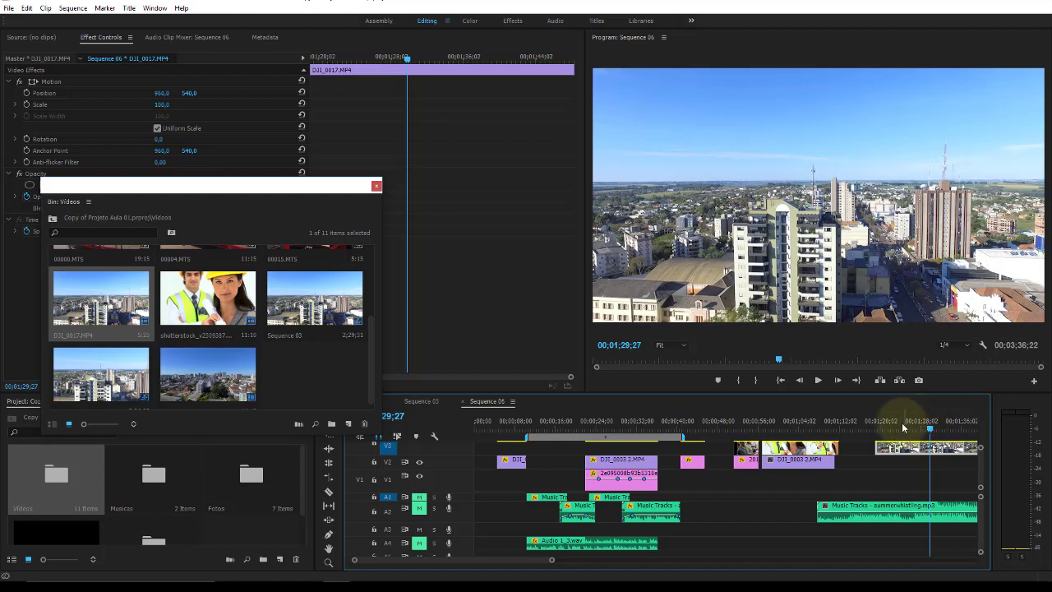
Step: Apply a faster speed to the DJI_0017 aerial clip and play the sequence to review it
left_click_drag(899, 428, 956, 422)
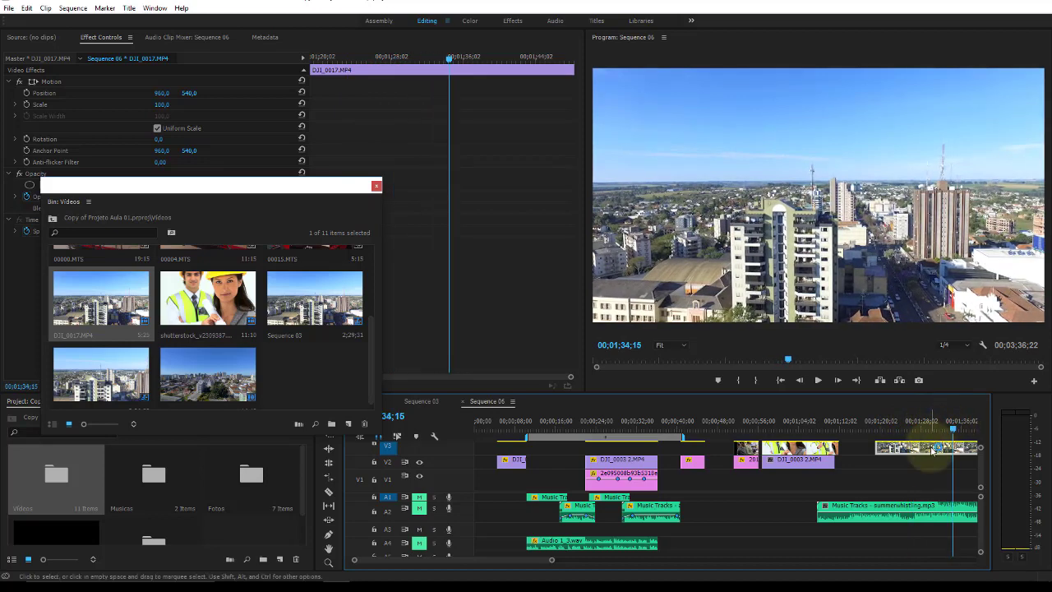
right_click(937, 448)
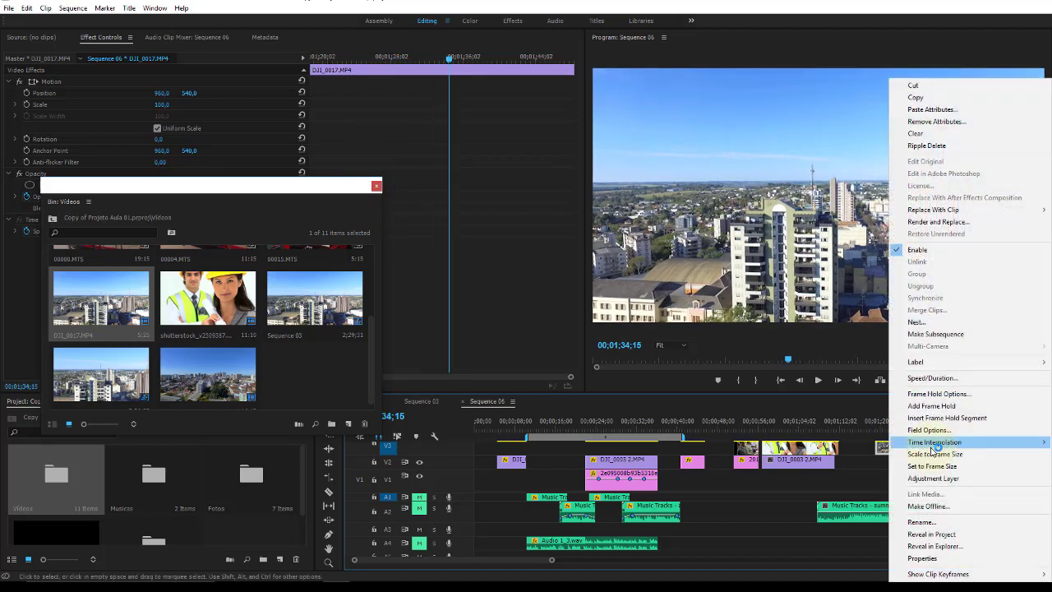
left_click(932, 377)
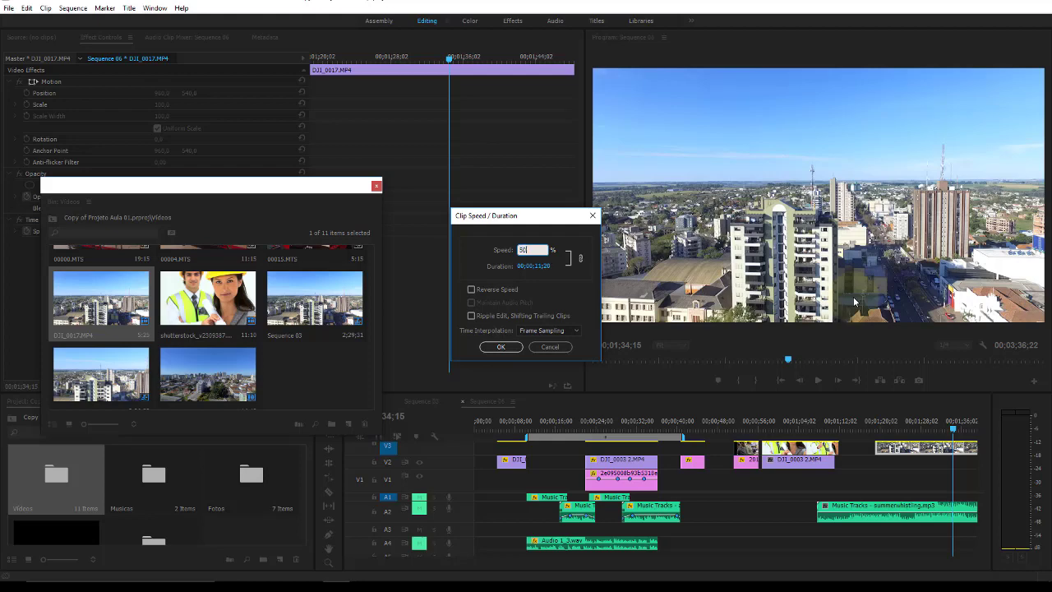
key("Return")
left_click(882, 428)
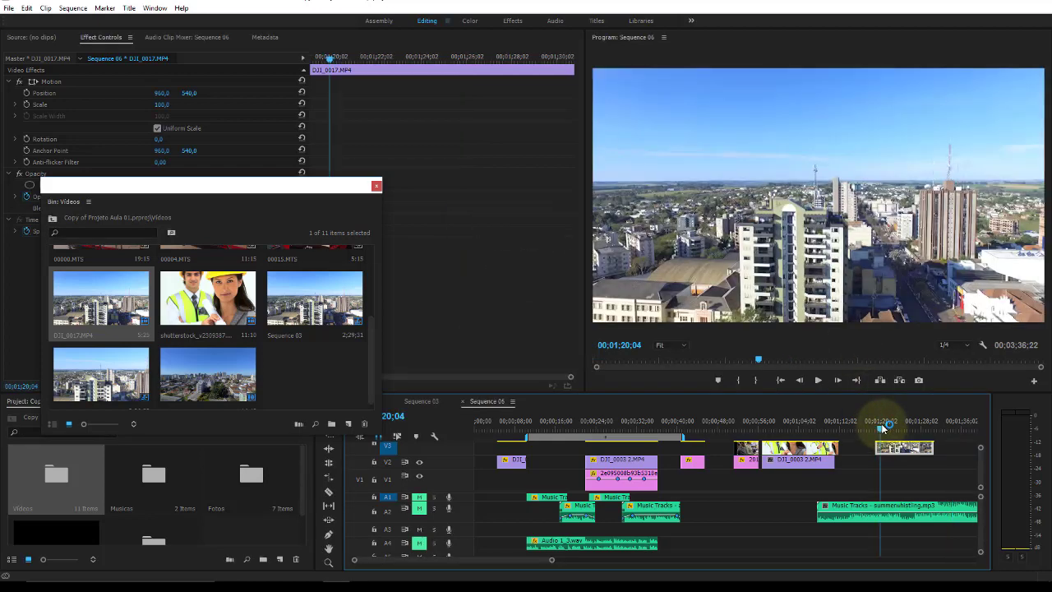
key("space")
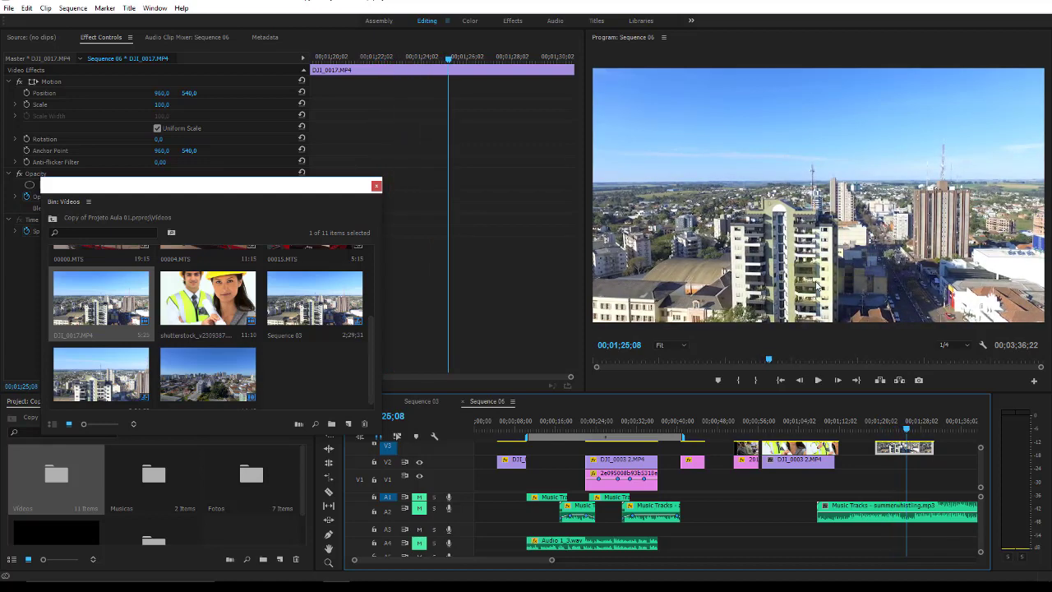
left_click(783, 413)
left_click_drag(778, 419, 785, 423)
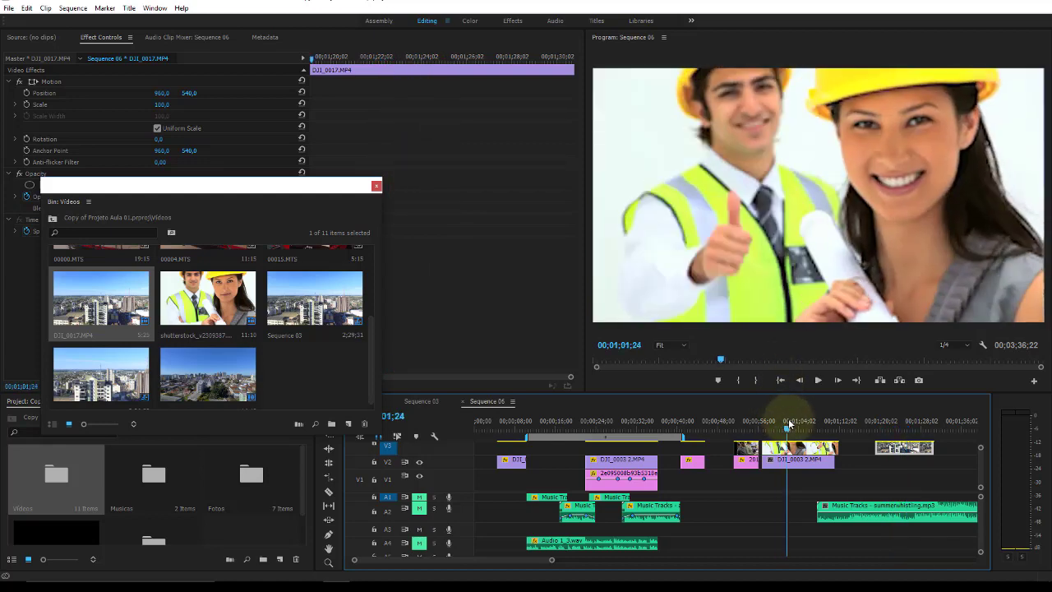
left_click_drag(892, 423, 910, 422)
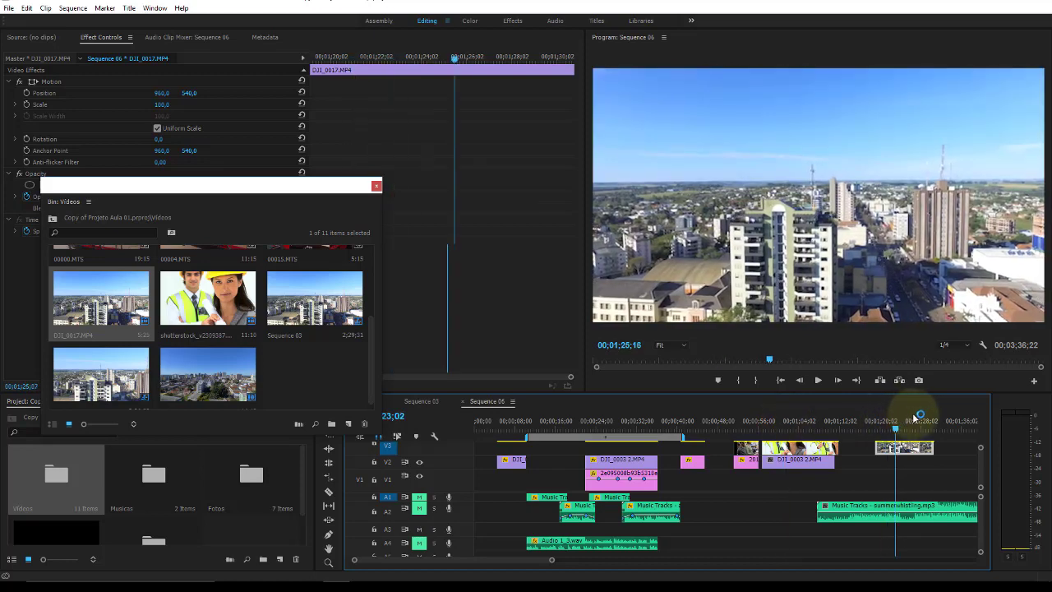
left_click(783, 426)
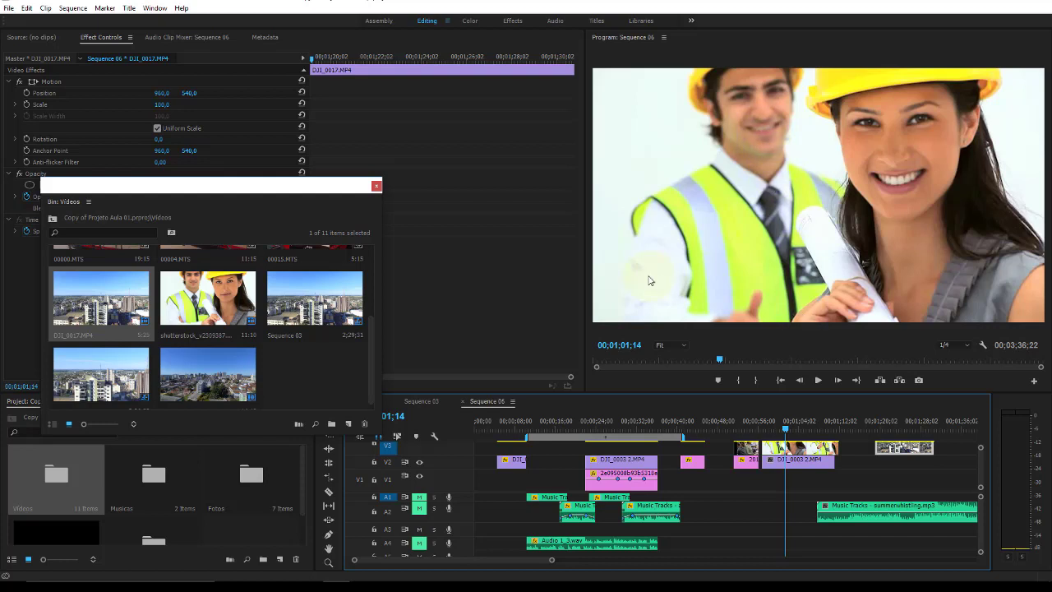
key("space")
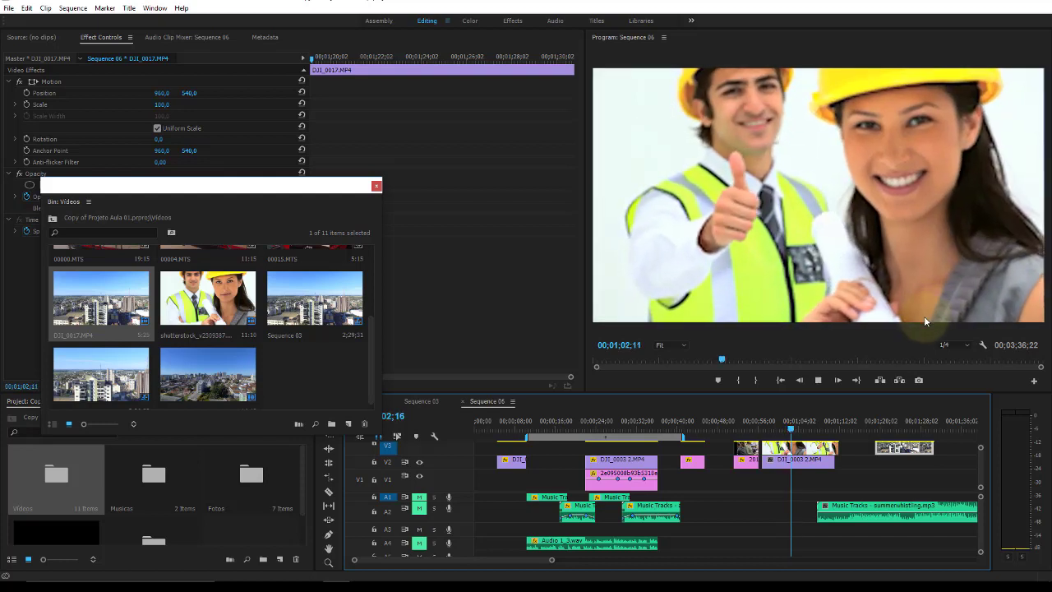
left_click(893, 427)
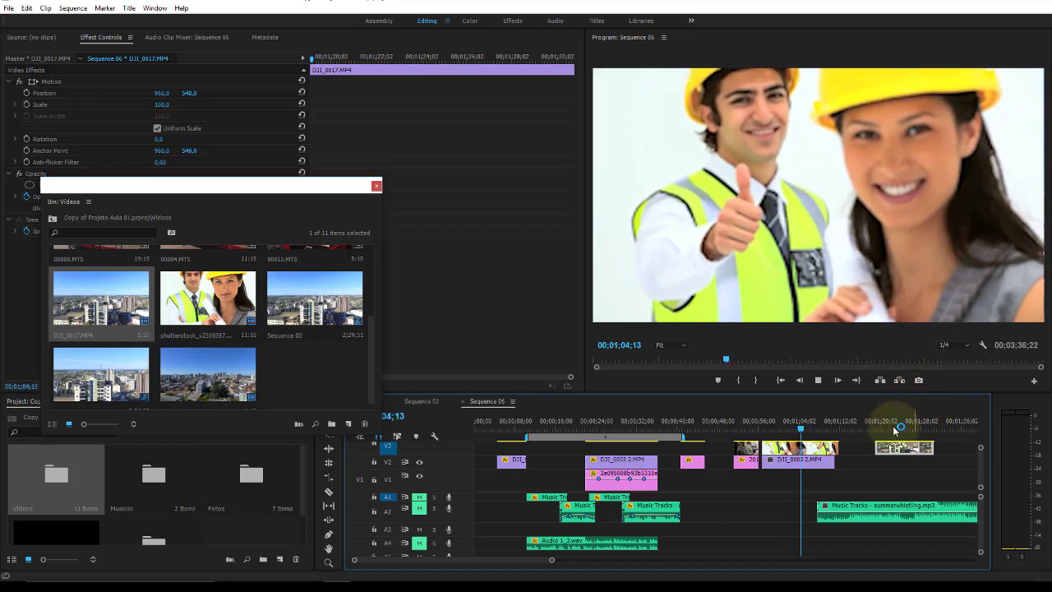
left_click_drag(908, 429, 891, 425)
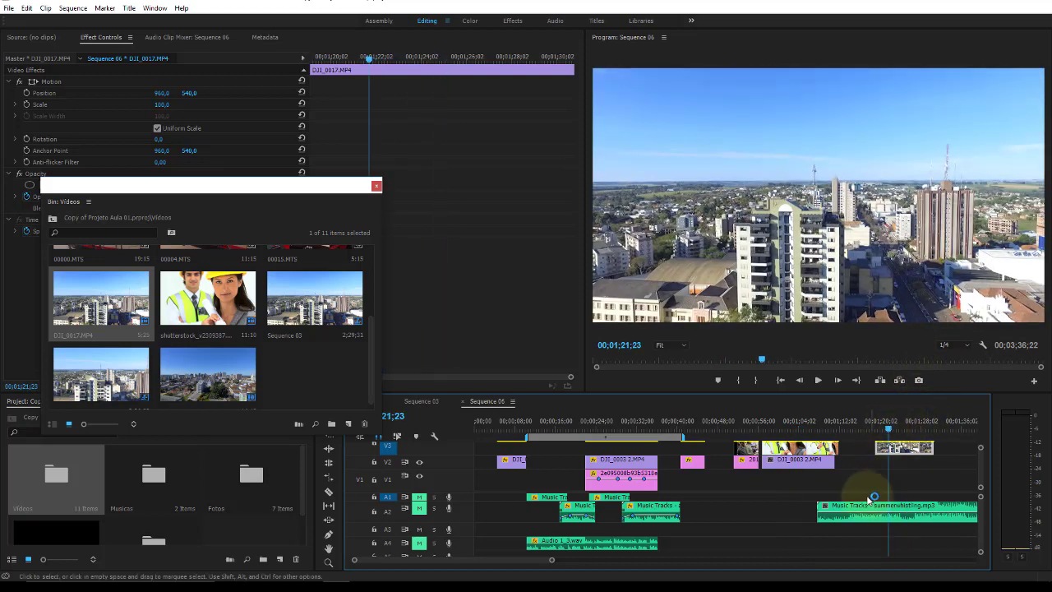
left_click(840, 421)
key("space")
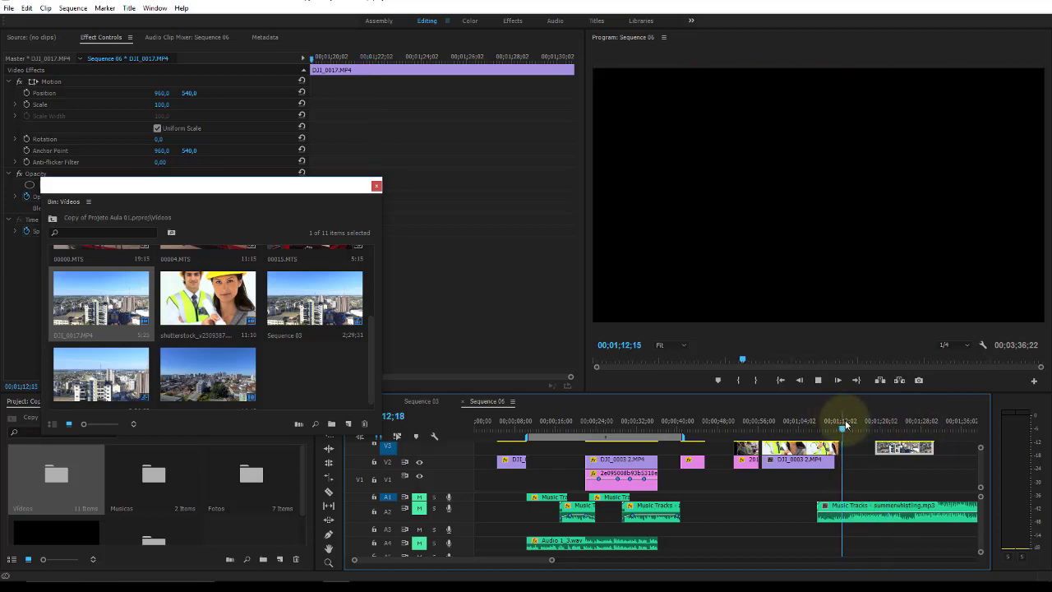
key("space")
mouse_move(937, 588)
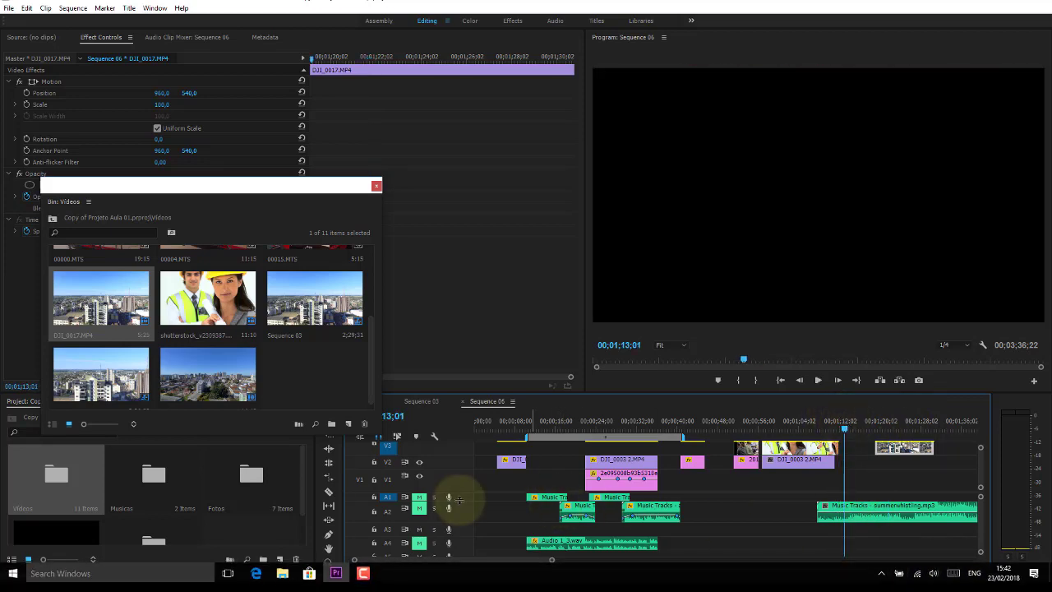
Step: Mute track A2 and set the summerwhistling.mp3 music clip to 200% speed, then play it
left_click(419, 510)
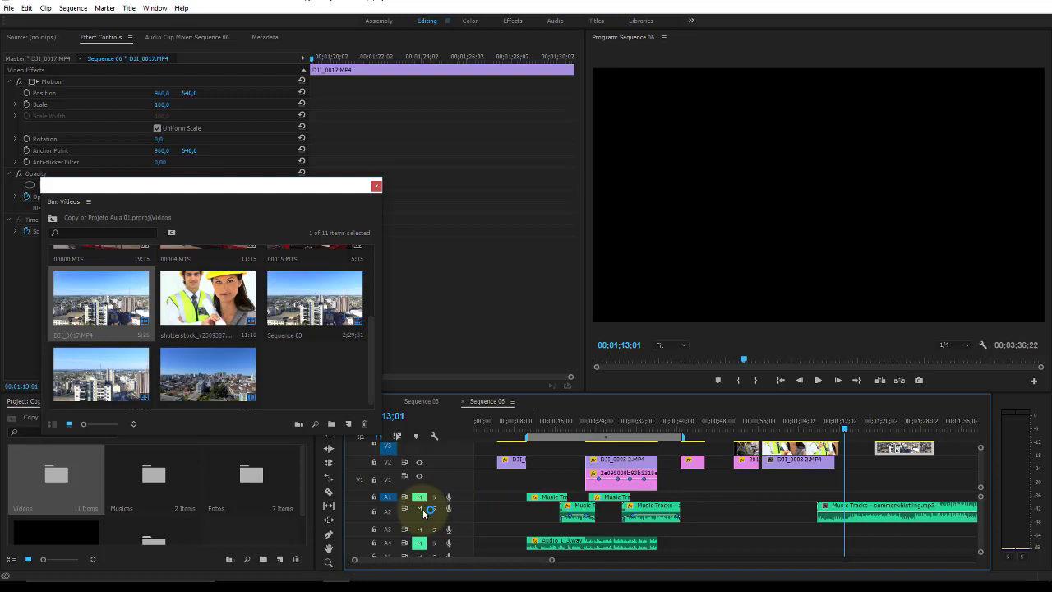
key("space")
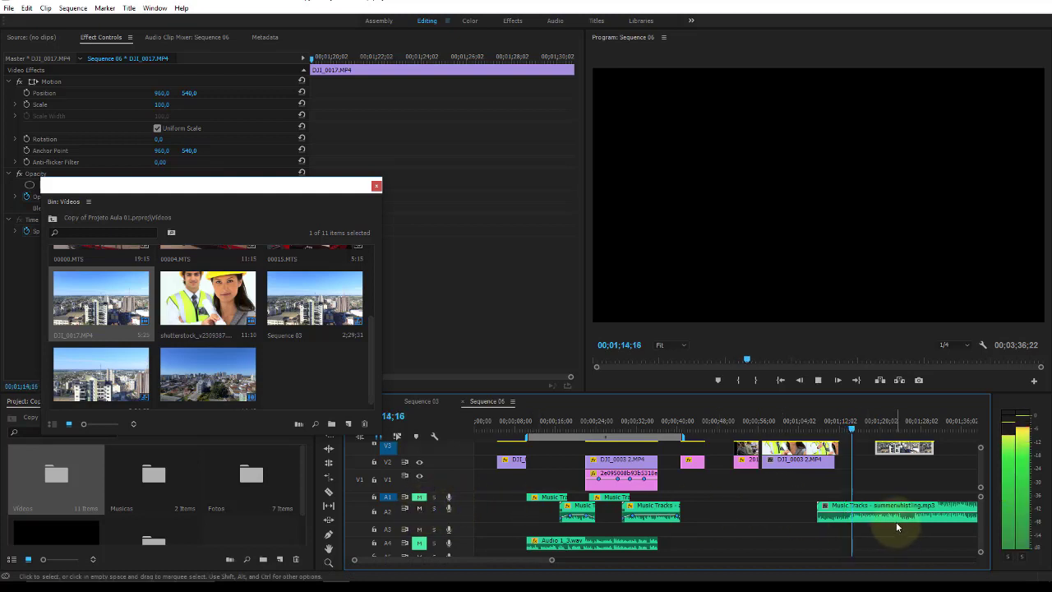
right_click(896, 524)
left_click(938, 384)
type("200")
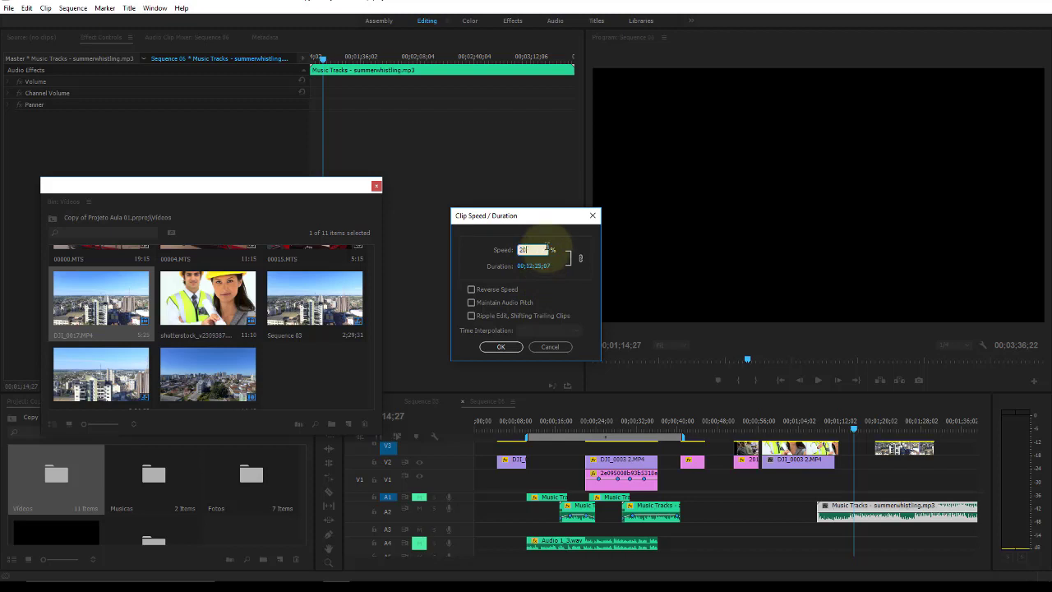
left_click(501, 346)
key("space")
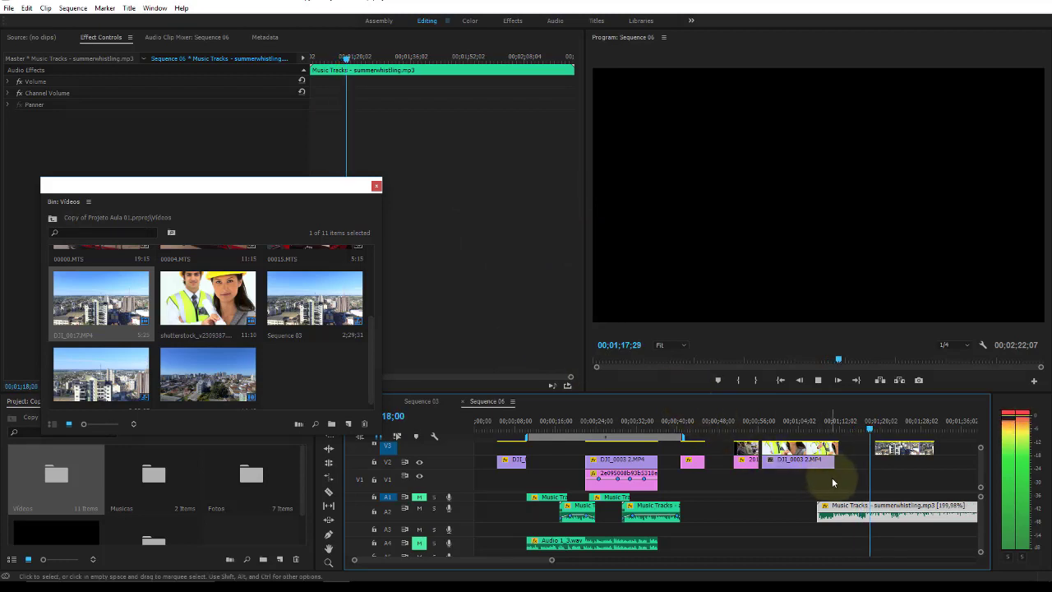
Step: Return the music clip to 100% speed, lengthening it to 00;02;29;01
right_click(870, 507)
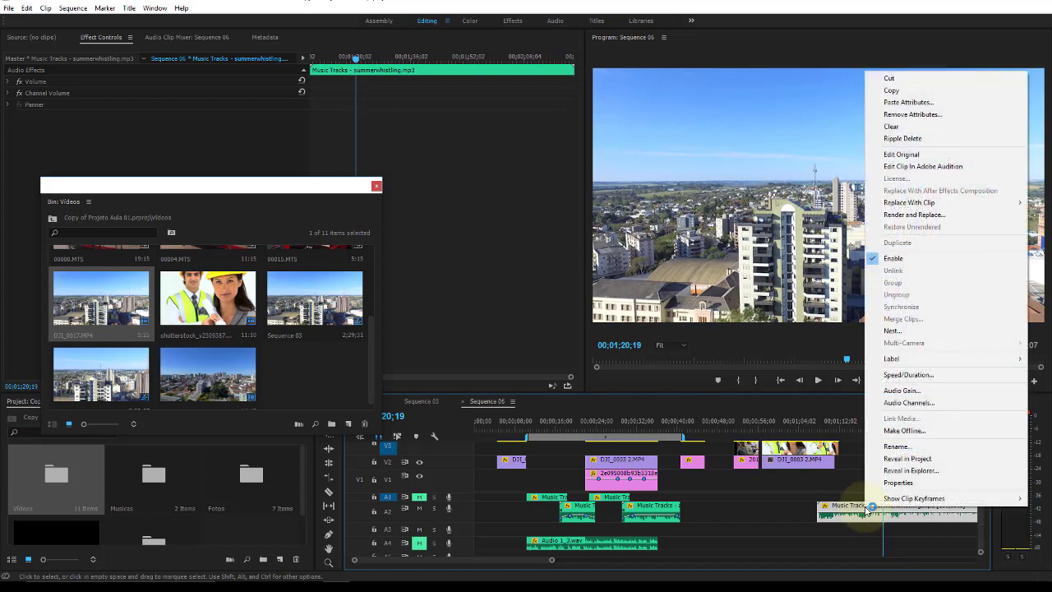
left_click(894, 377)
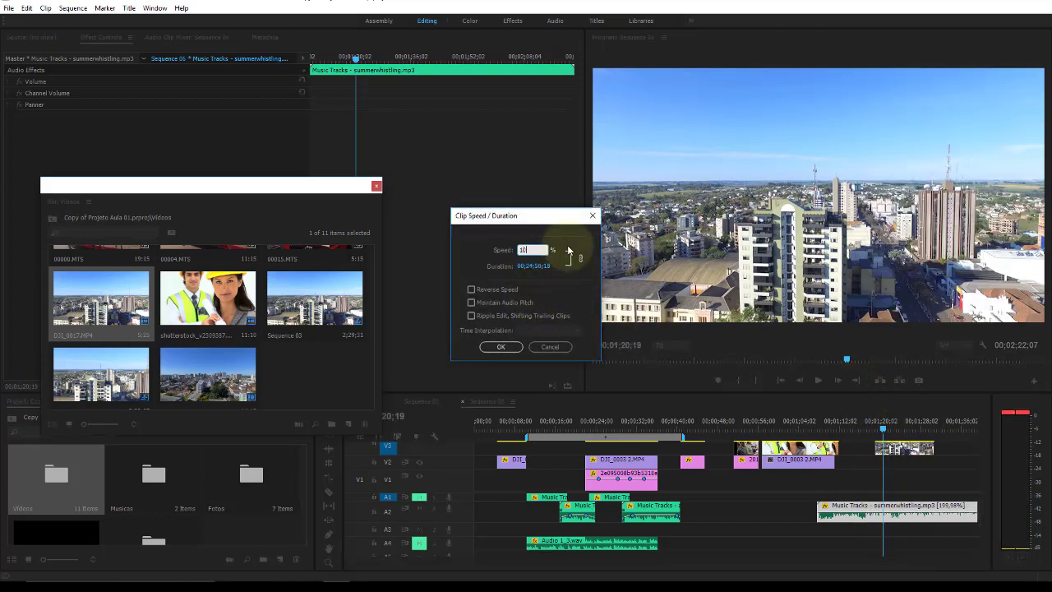
left_click(500, 346)
Step: Play and scrub the sequence through the aerial city clip around 01;20
left_click(892, 428)
key("space")
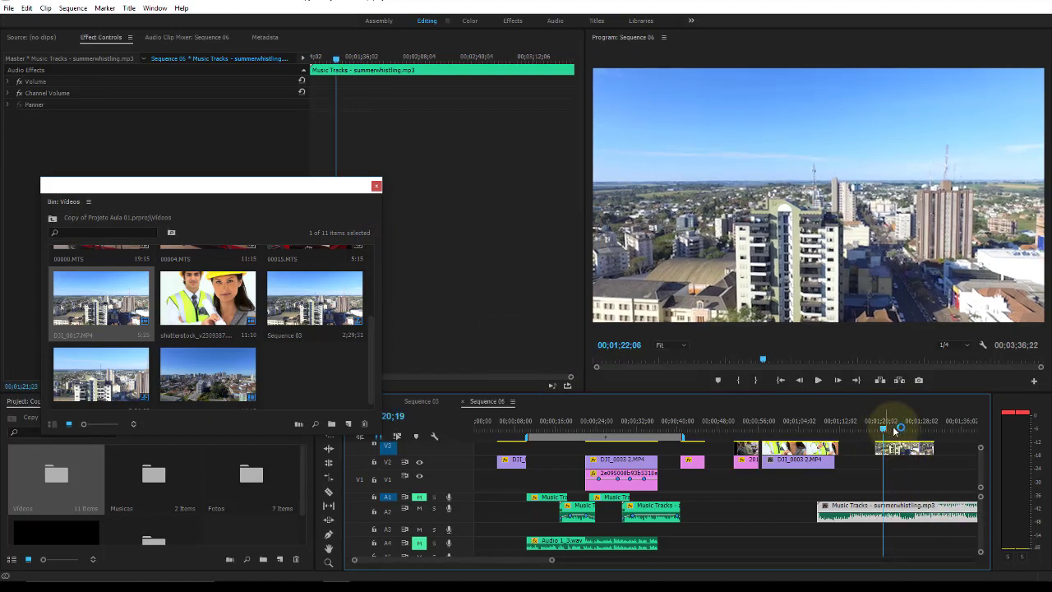
left_click_drag(785, 424, 886, 422)
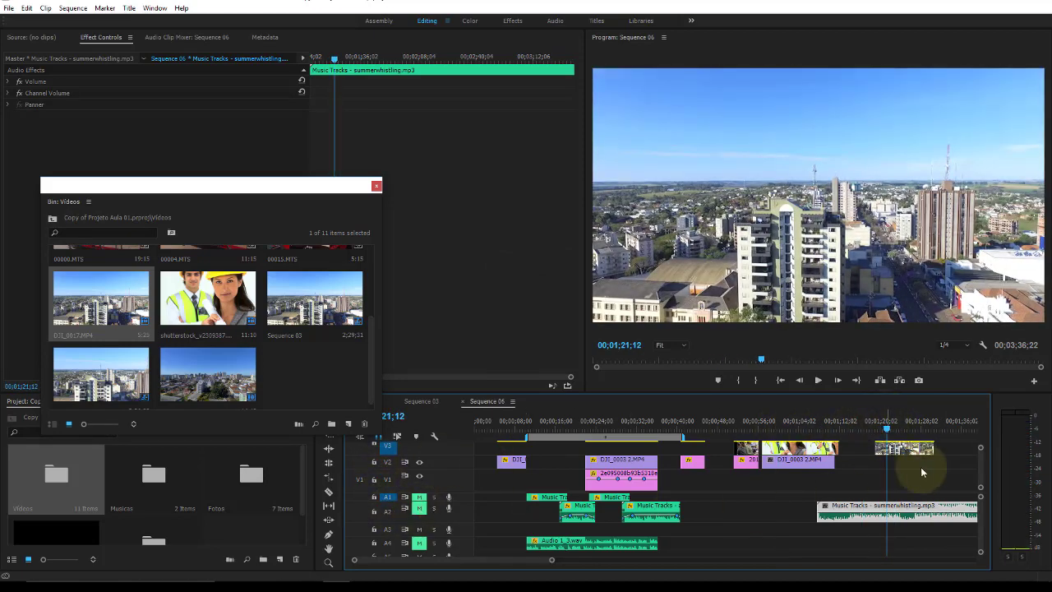
left_click(888, 428)
key("space")
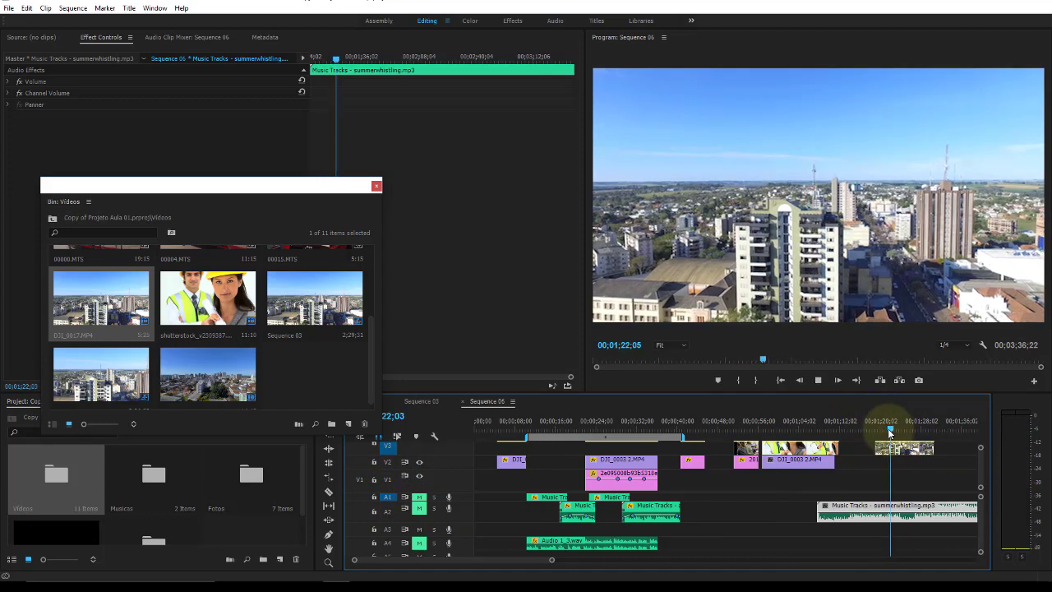
Step: Set the DJI_0017 clip to 200% speed and play the shortened clip
right_click(904, 451)
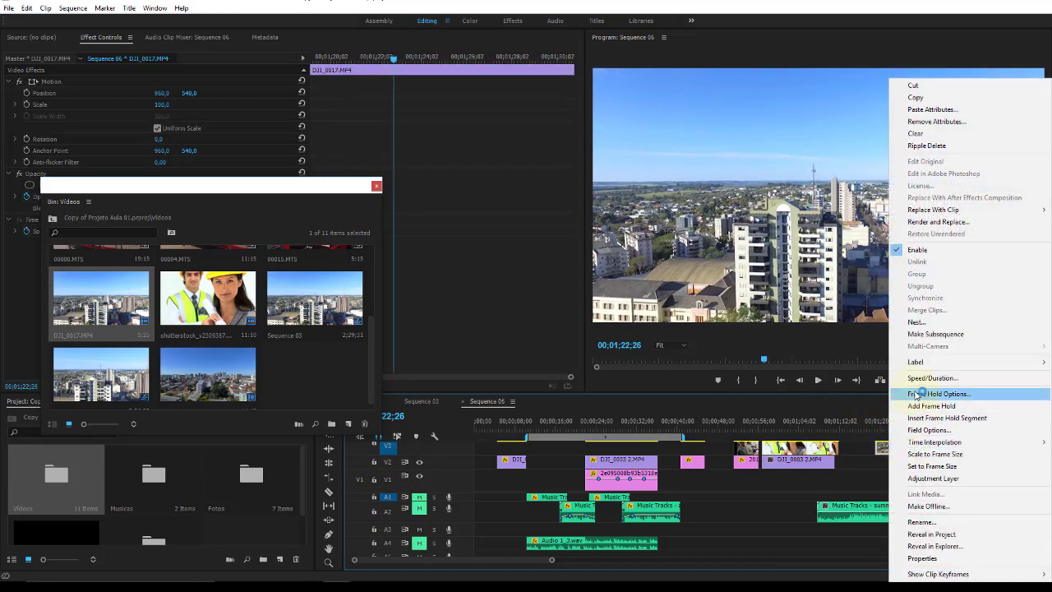
left_click(926, 378)
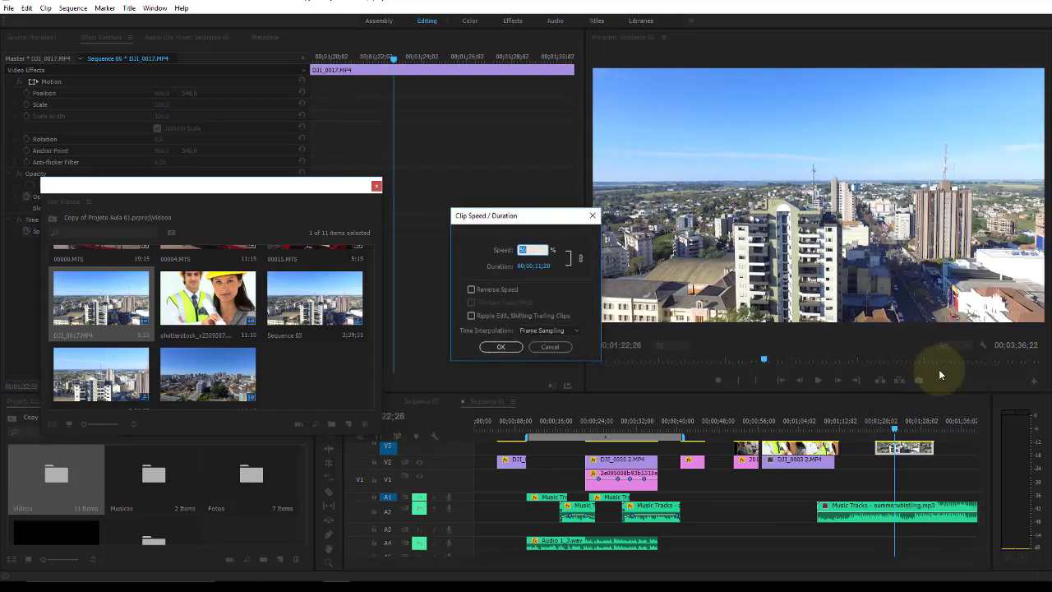
type("200")
left_click(501, 346)
left_click(874, 428)
key("space")
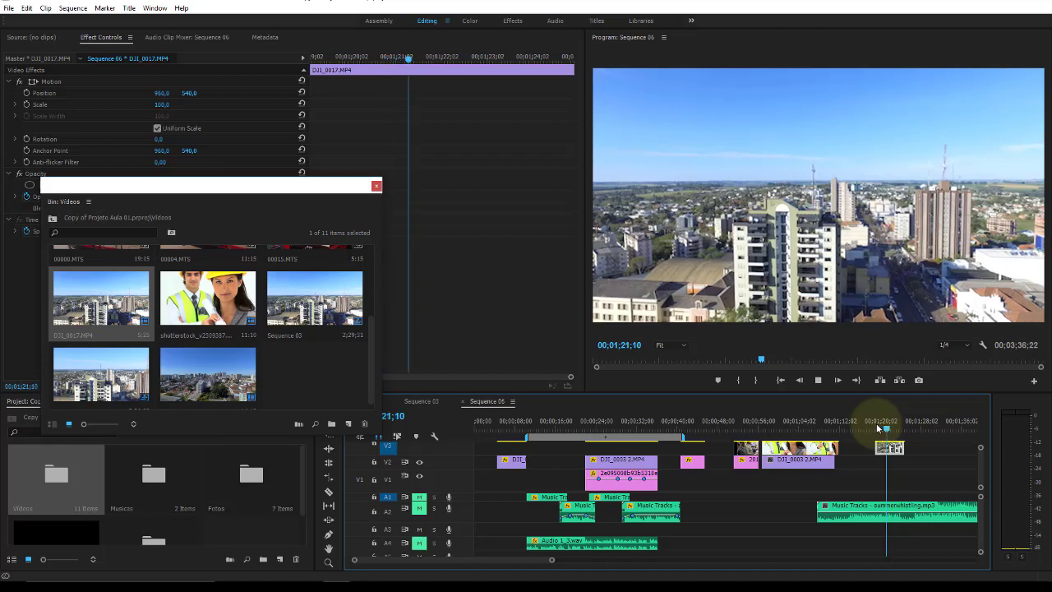
key("space")
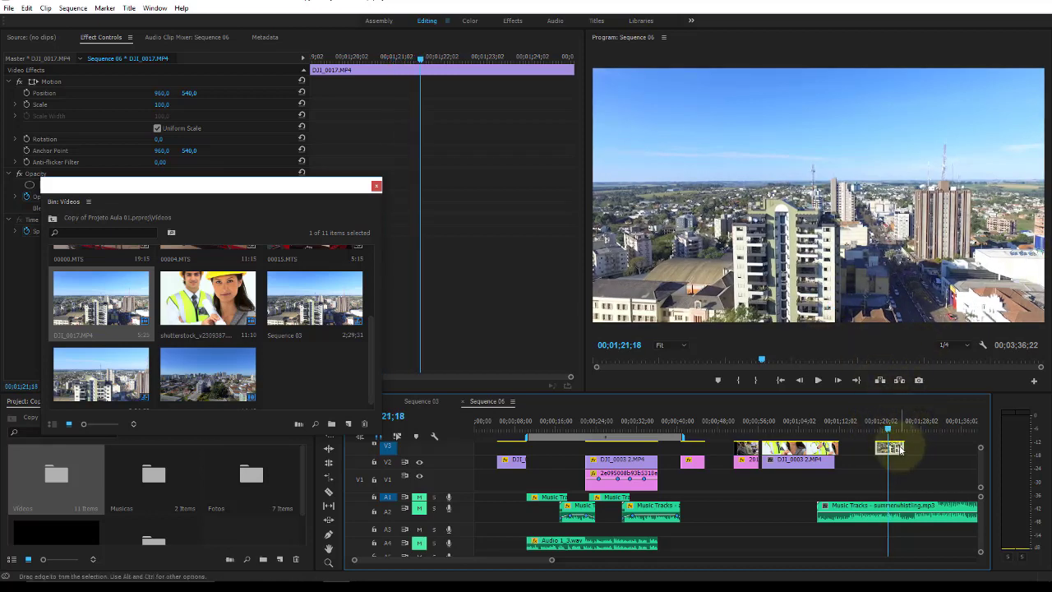
Step: Reverse the DJI_0017 clip at 100% speed, lasting 00;00;05;25, and stop playback at 01;22;24
right_click(890, 447)
left_click(951, 377)
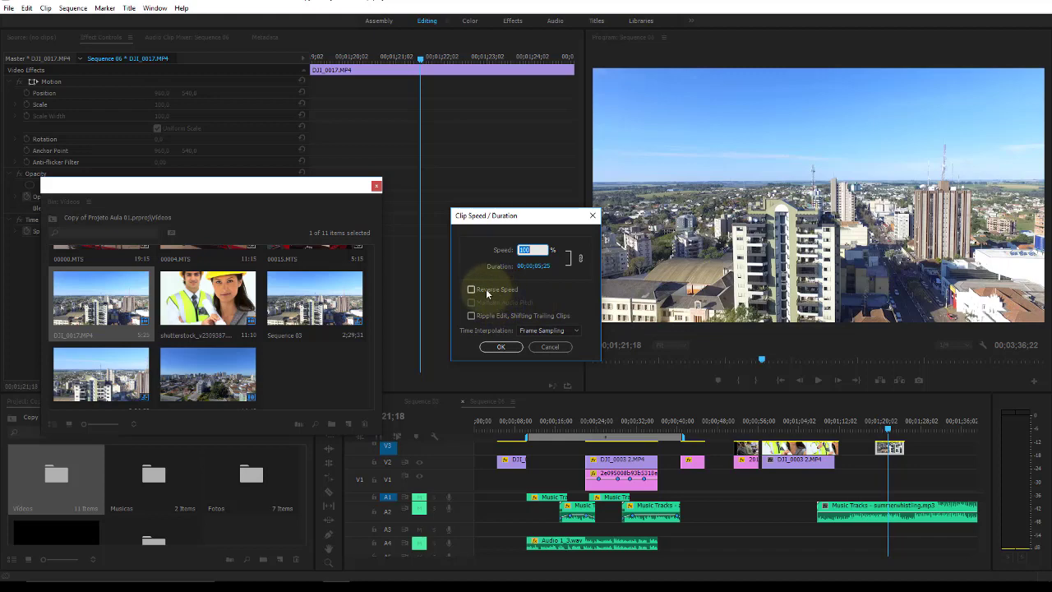
left_click(500, 346)
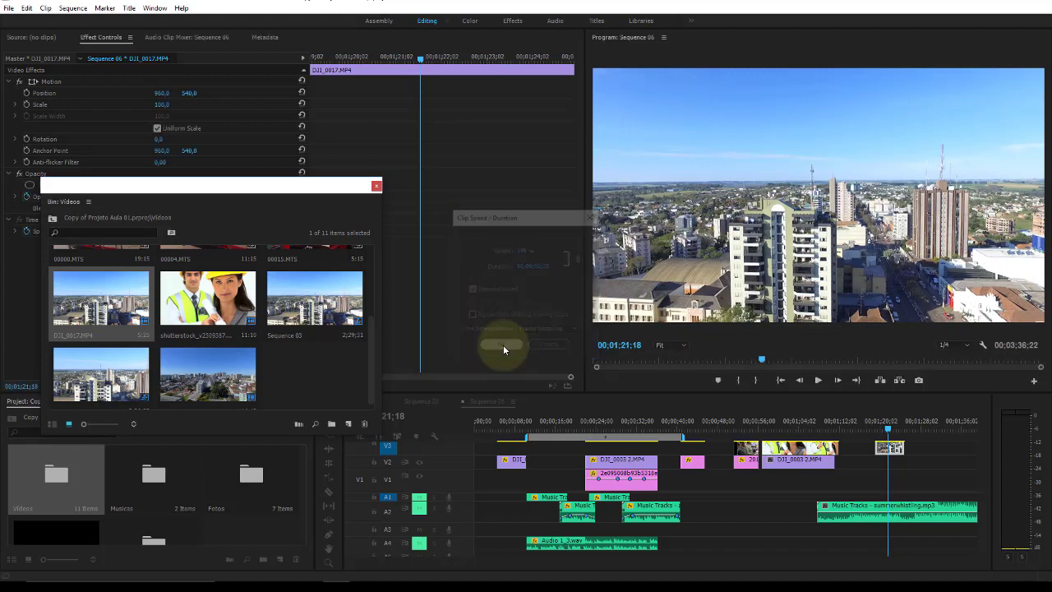
left_click_drag(881, 430, 875, 429)
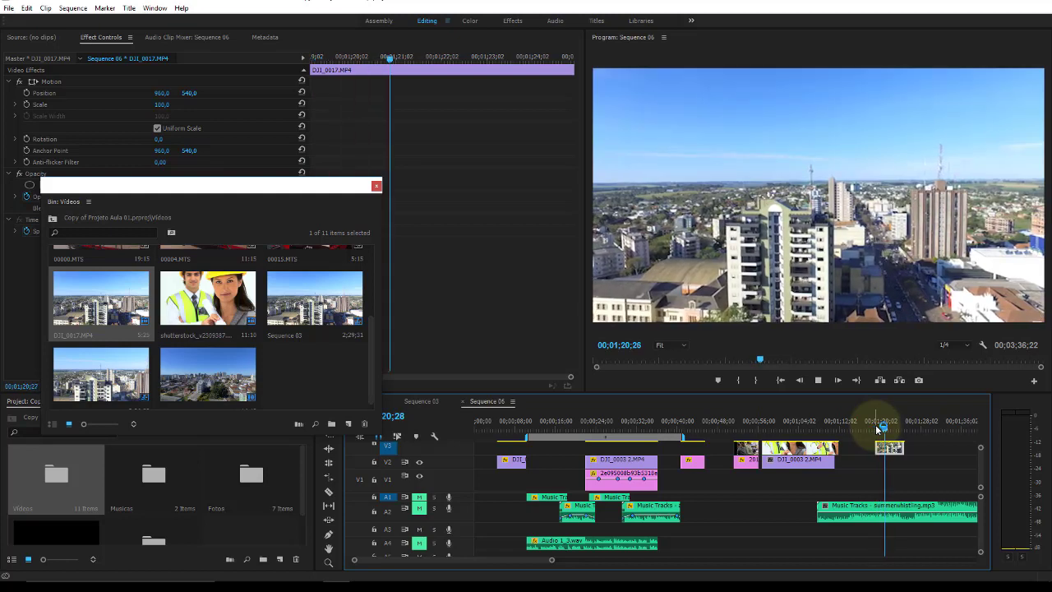
left_click(812, 449)
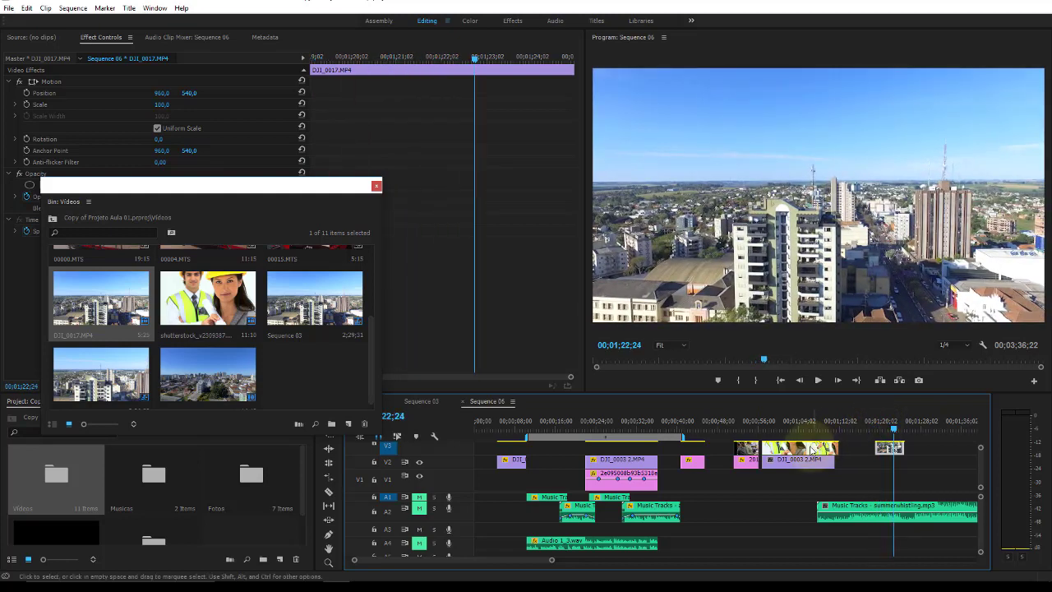
left_click(785, 424)
Step: Turn on Reverse Speed for the hard-hat couple clip shutterstock_v2309387.mpg
right_click(787, 424)
key("Escape")
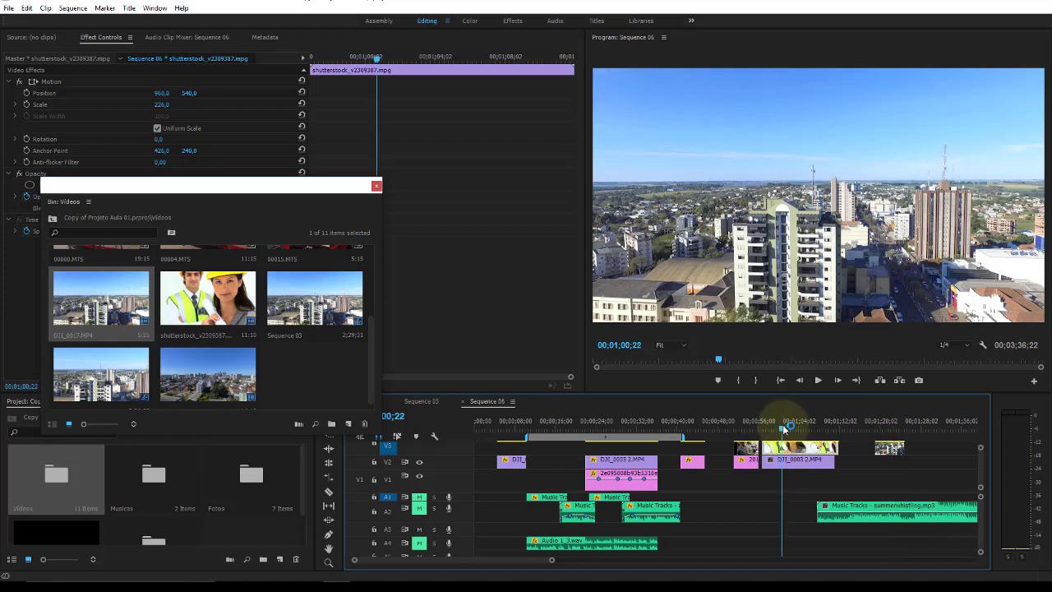
right_click(798, 448)
left_click(840, 378)
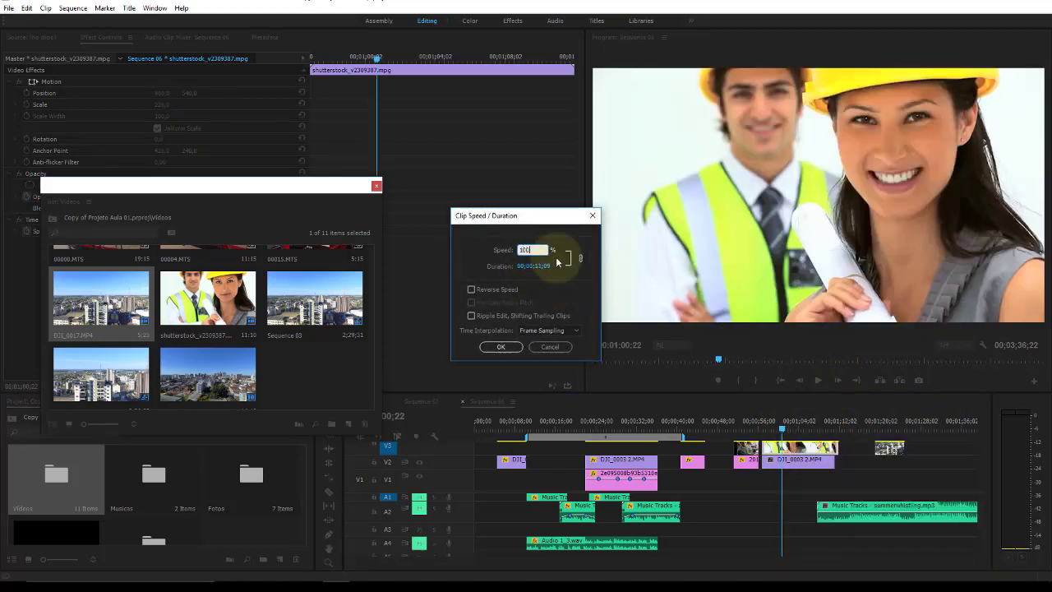
left_click(493, 291)
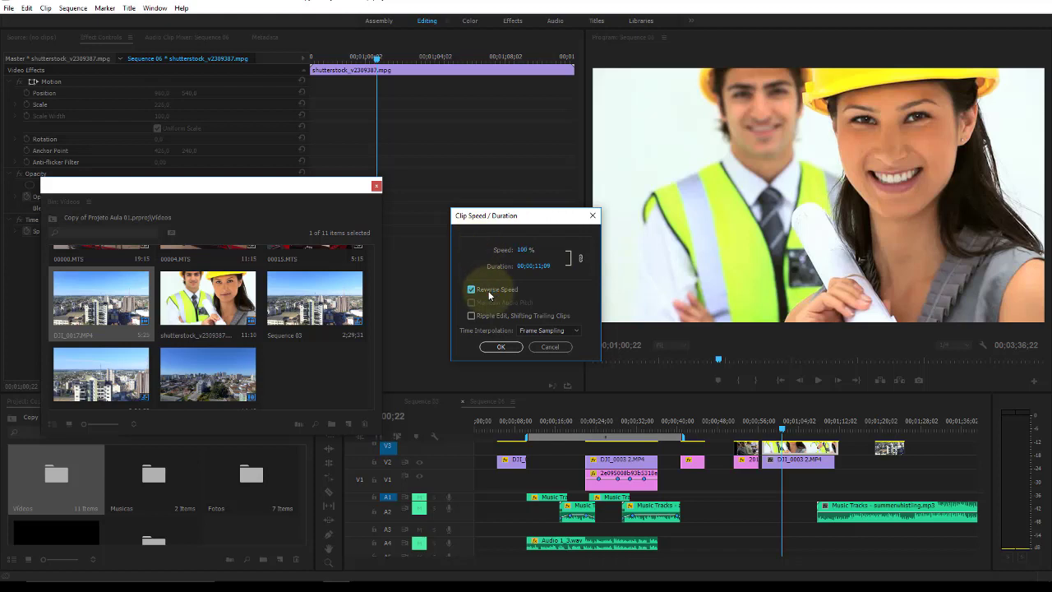
left_click(500, 346)
Step: Scrub through the reversed hard-hat clip to check it, ending on the aerial clip
left_click_drag(798, 422, 763, 433)
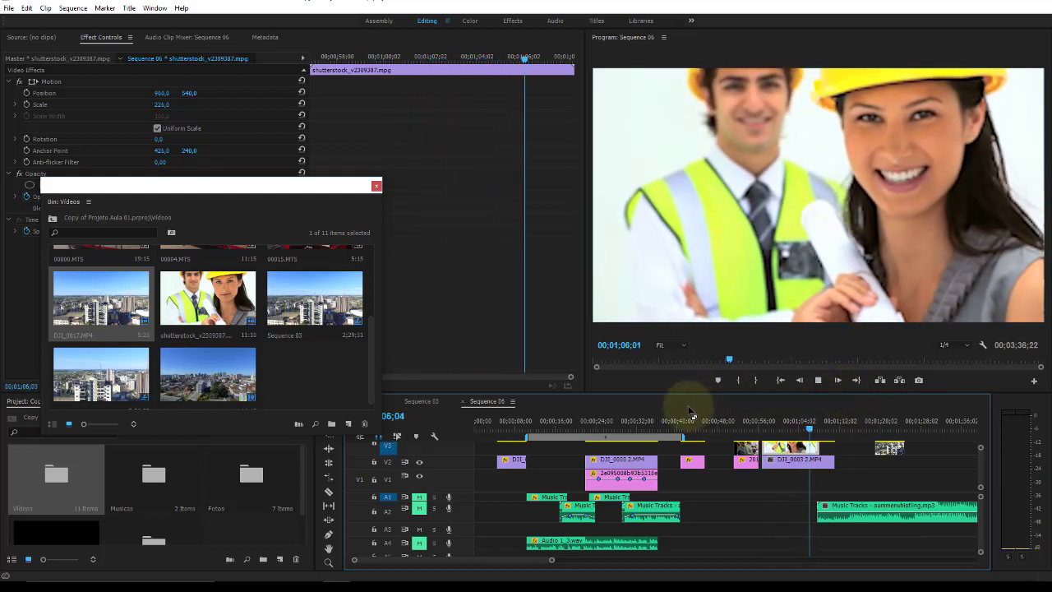
key("space")
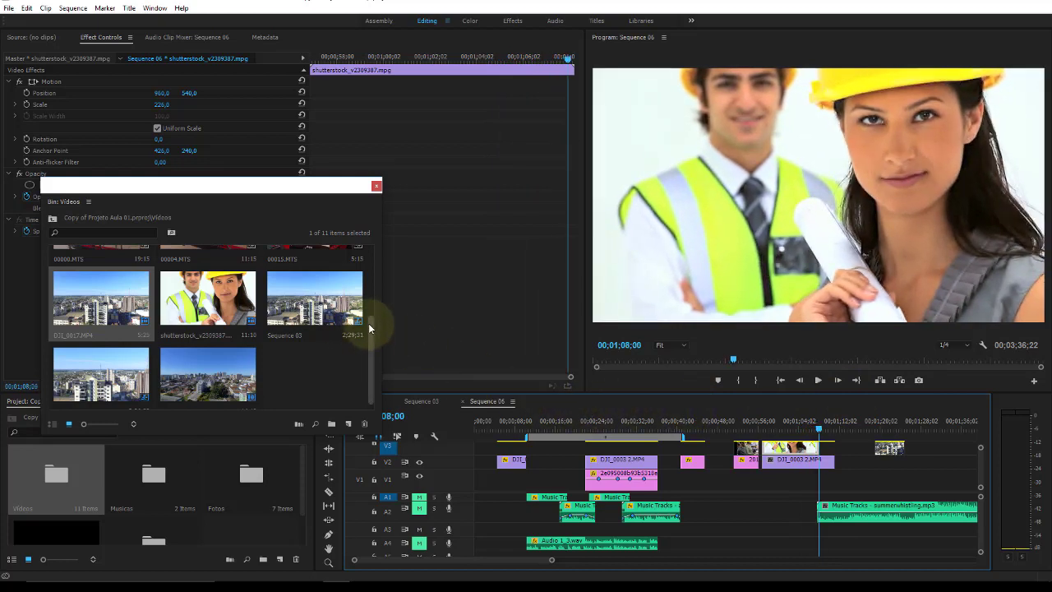
mouse_move(370, 340)
left_mouse_down()
mouse_move(372, 257)
mouse_move(369, 364)
left_mouse_up()
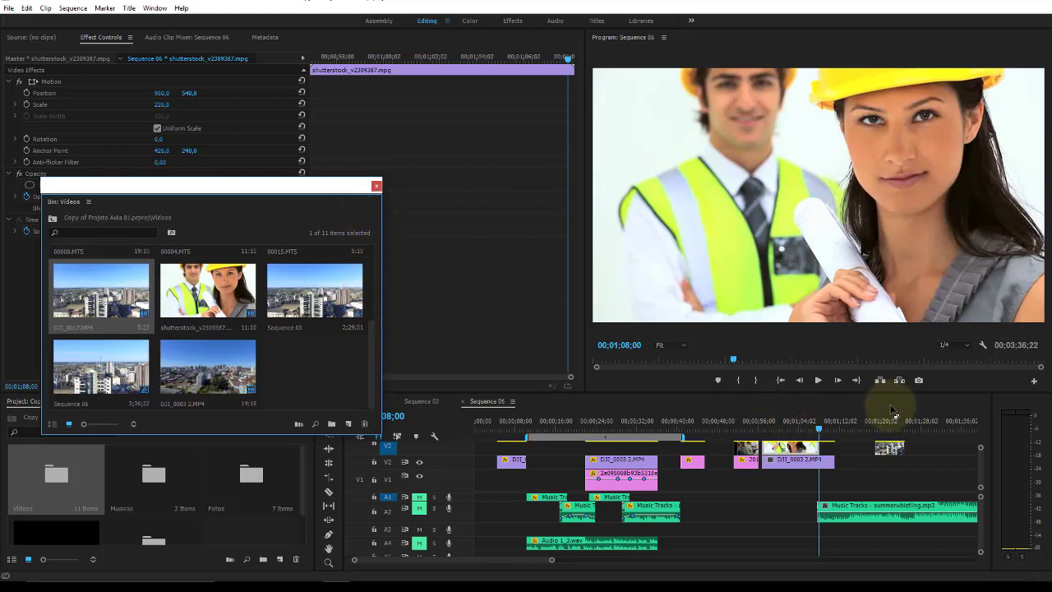
left_click(857, 421)
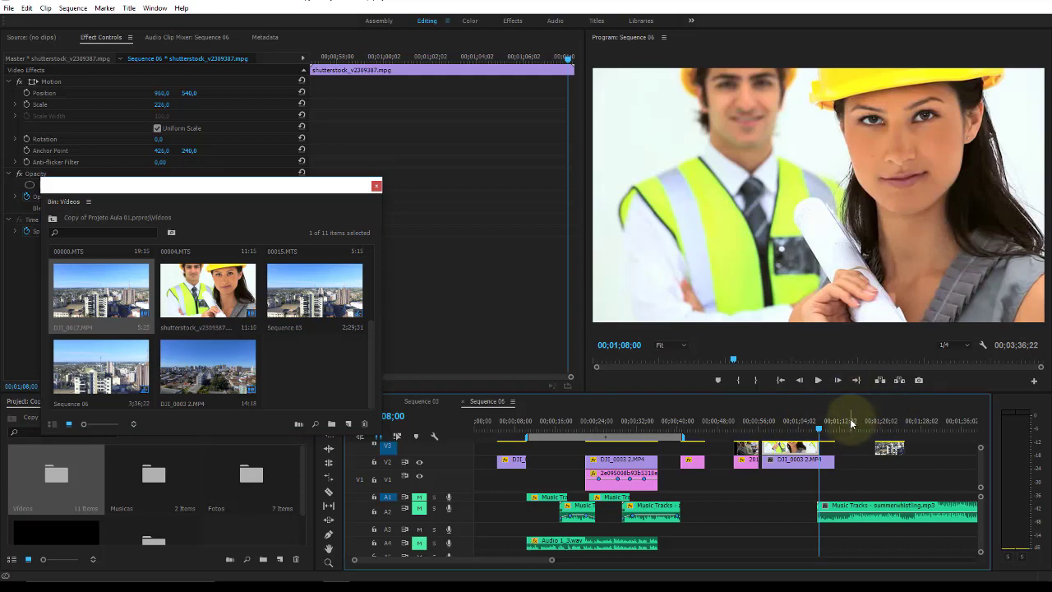
left_click_drag(858, 419, 788, 423)
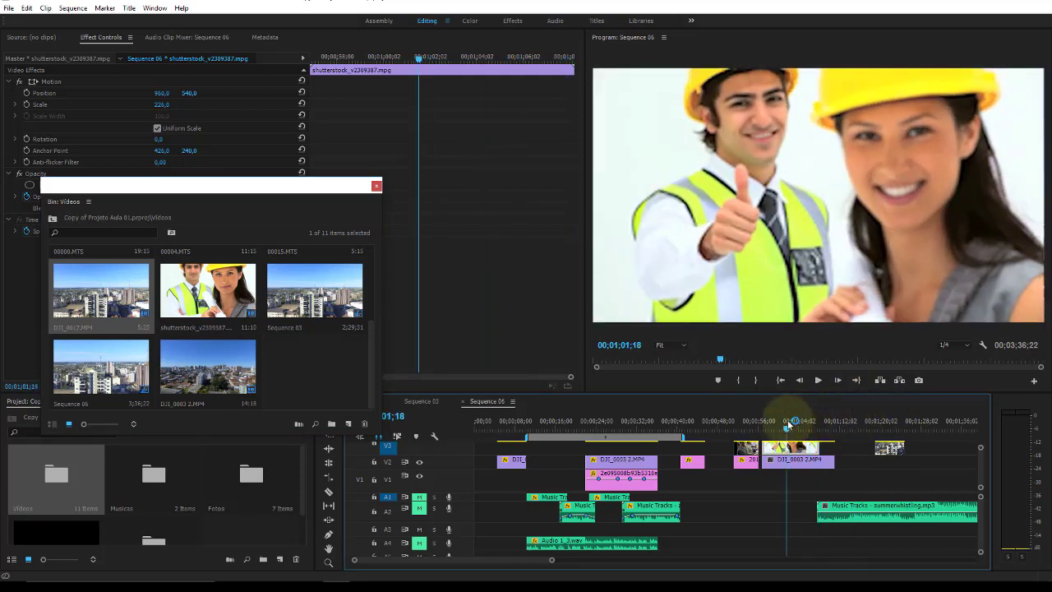
left_click_drag(787, 419, 795, 429)
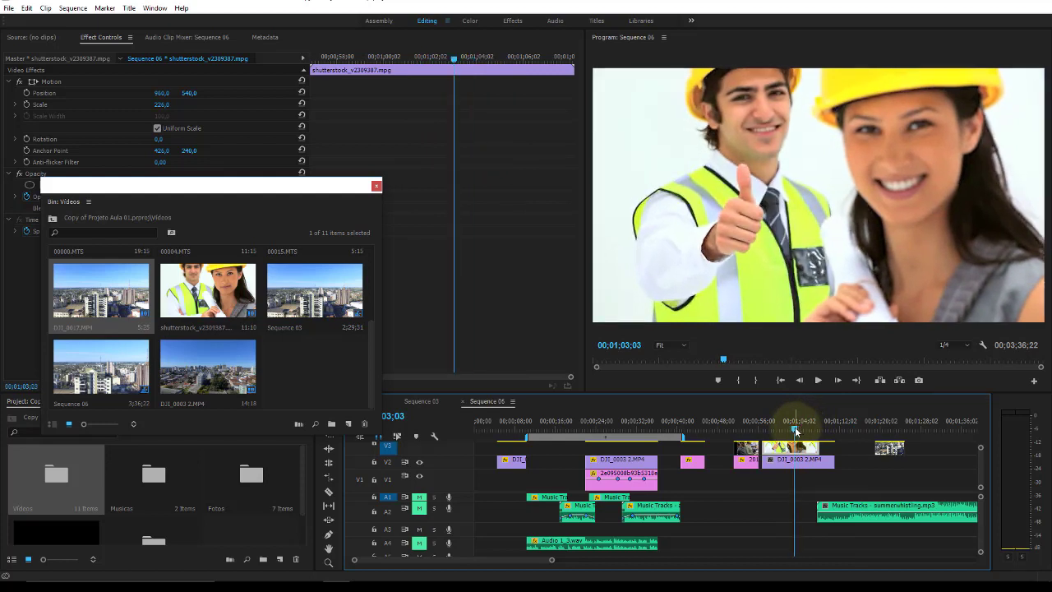
left_click(885, 422)
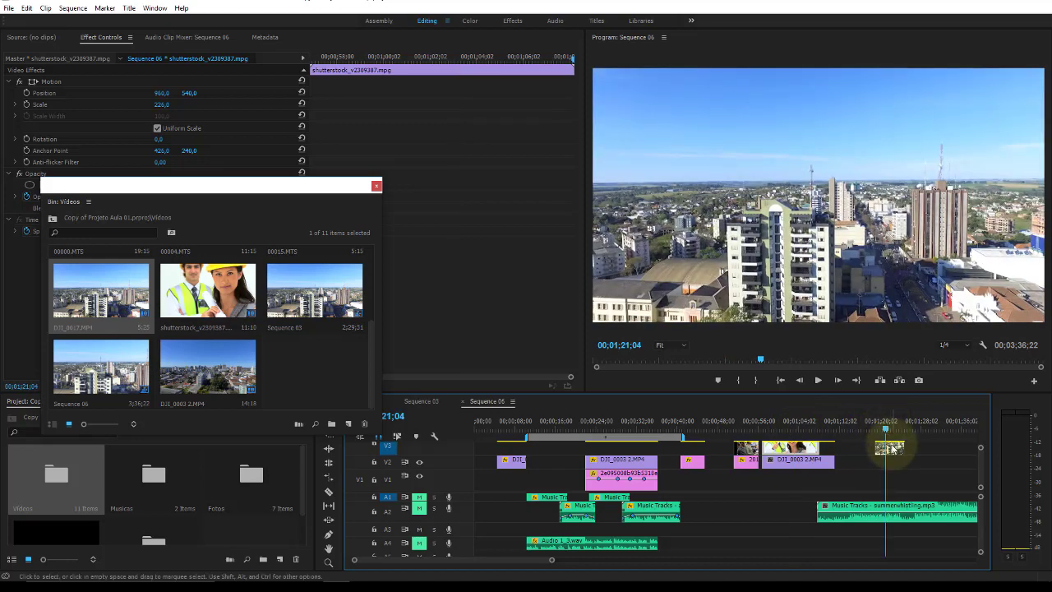
right_click(891, 449)
mouse_move(893, 447)
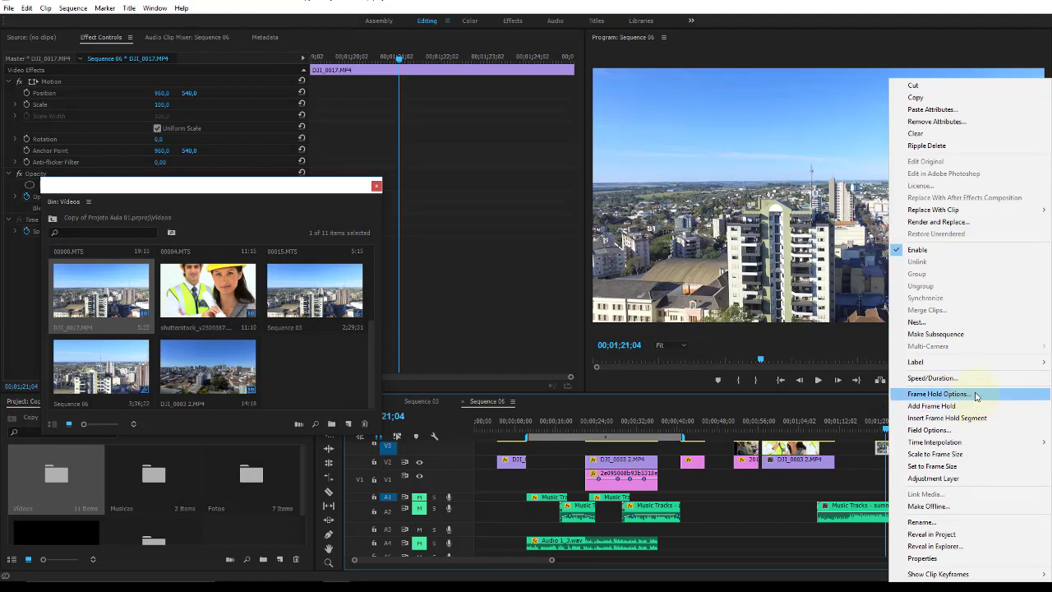
left_click(976, 395)
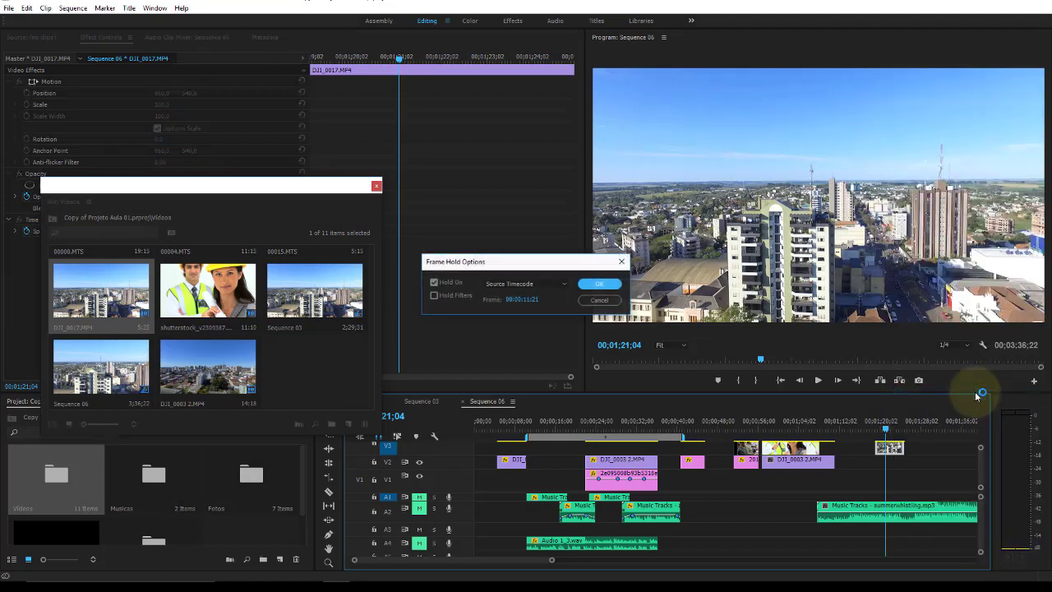
left_click(563, 285)
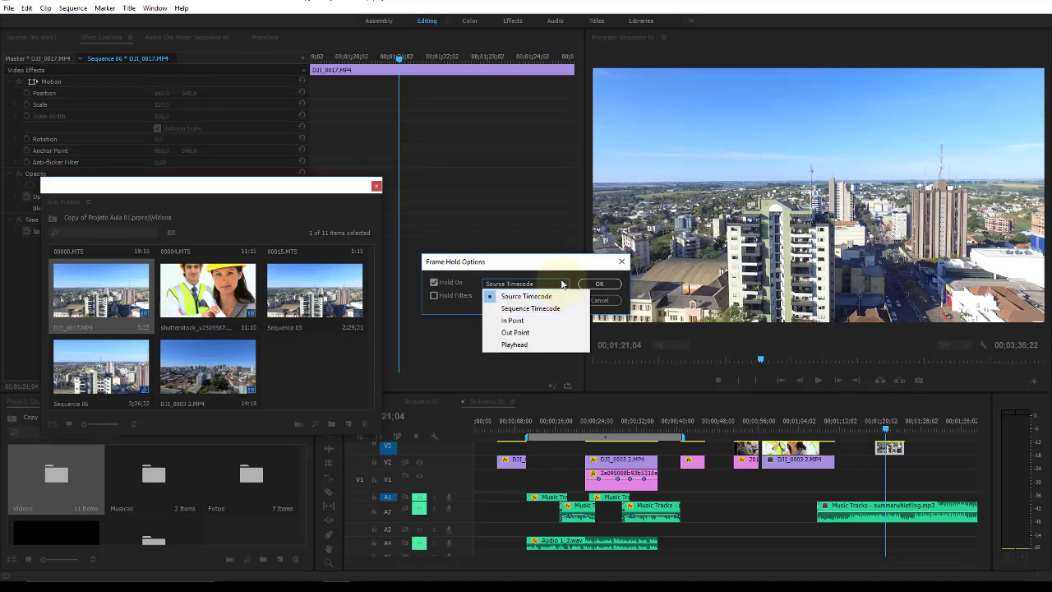
left_click(607, 300)
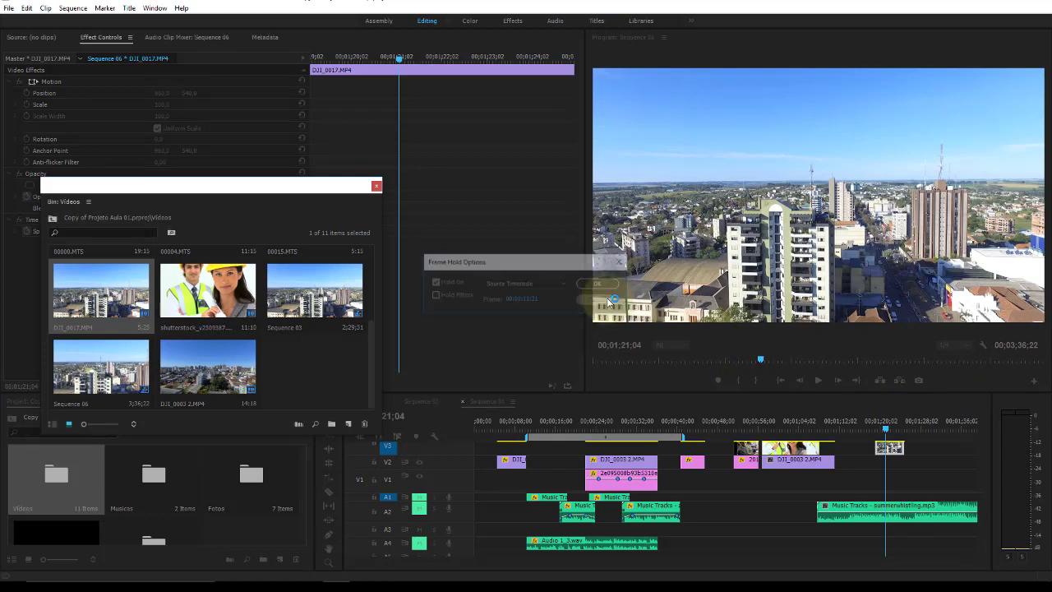
Step: Set the DJI_0017 clip's field processing to Flicker Removal, then return the playhead to its start
right_click(891, 450)
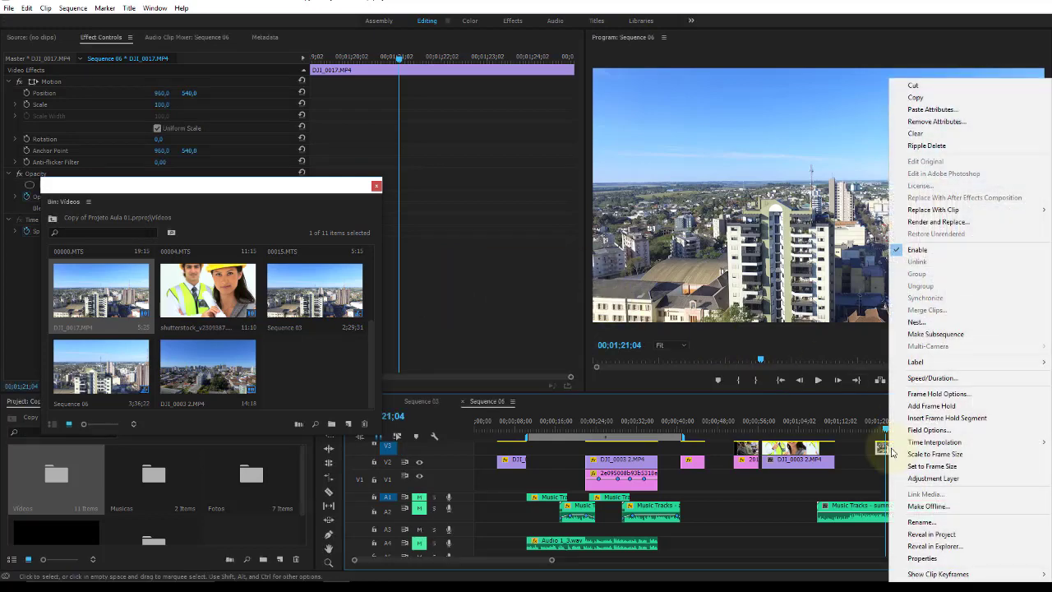
left_click(958, 431)
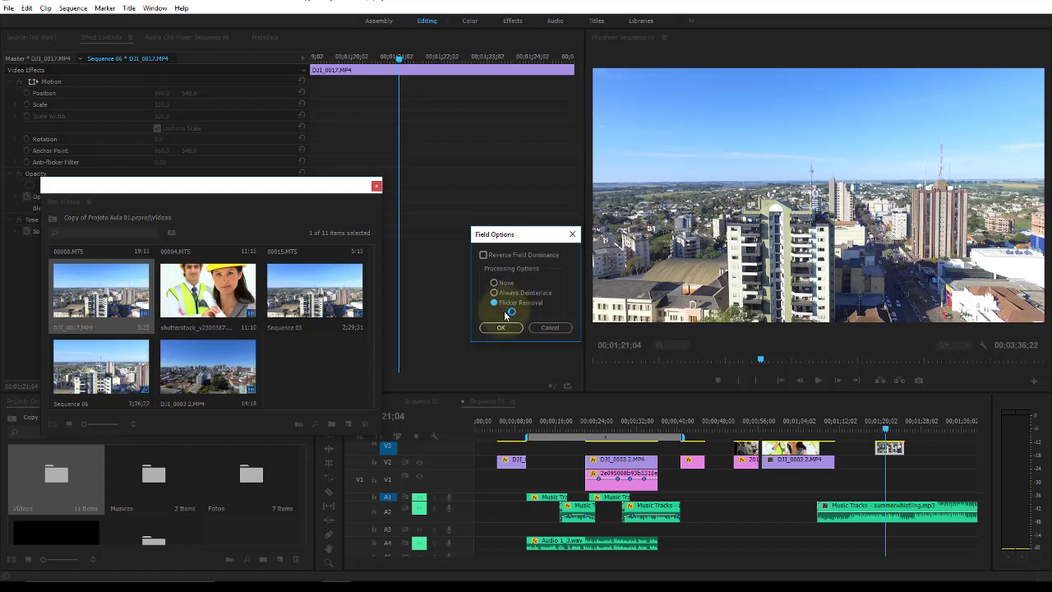
left_click(500, 327)
left_click(881, 427)
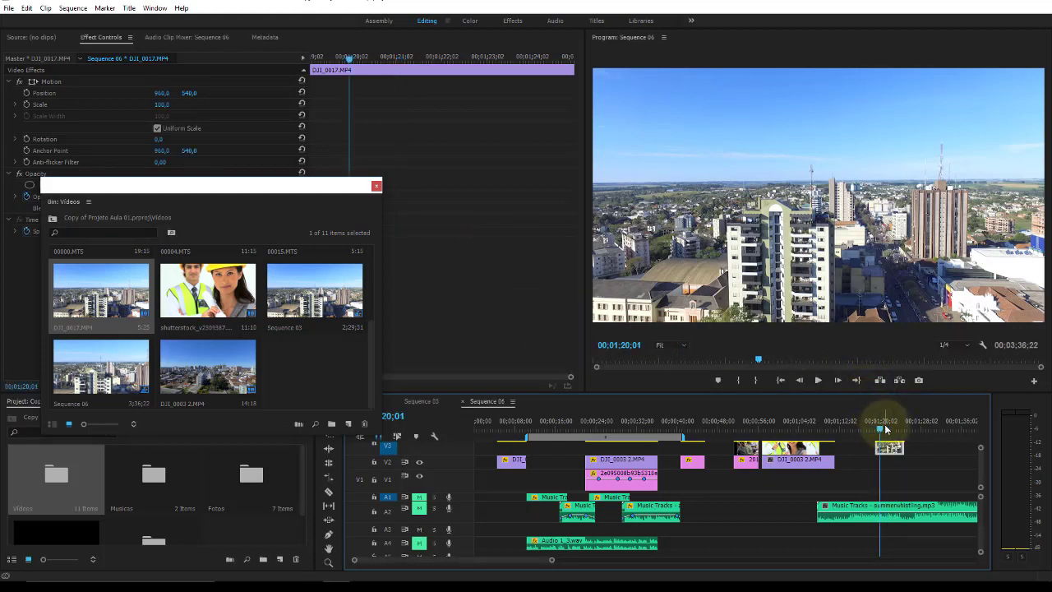
Step: Play the aerial clip, stopping at 01;22;05, then save the project with Ctrl+S
left_click(818, 380)
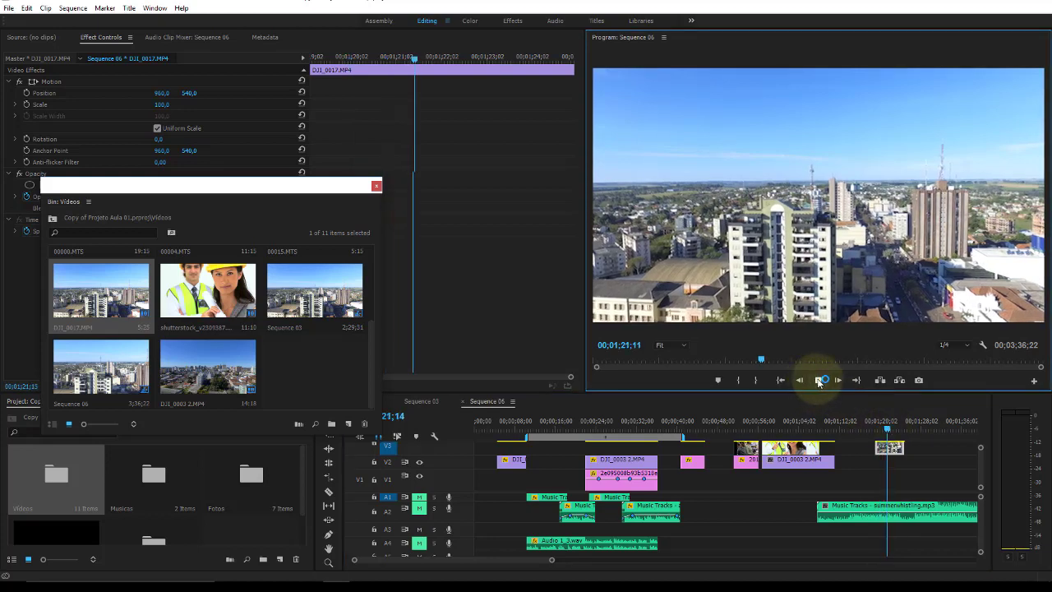
left_click(818, 380)
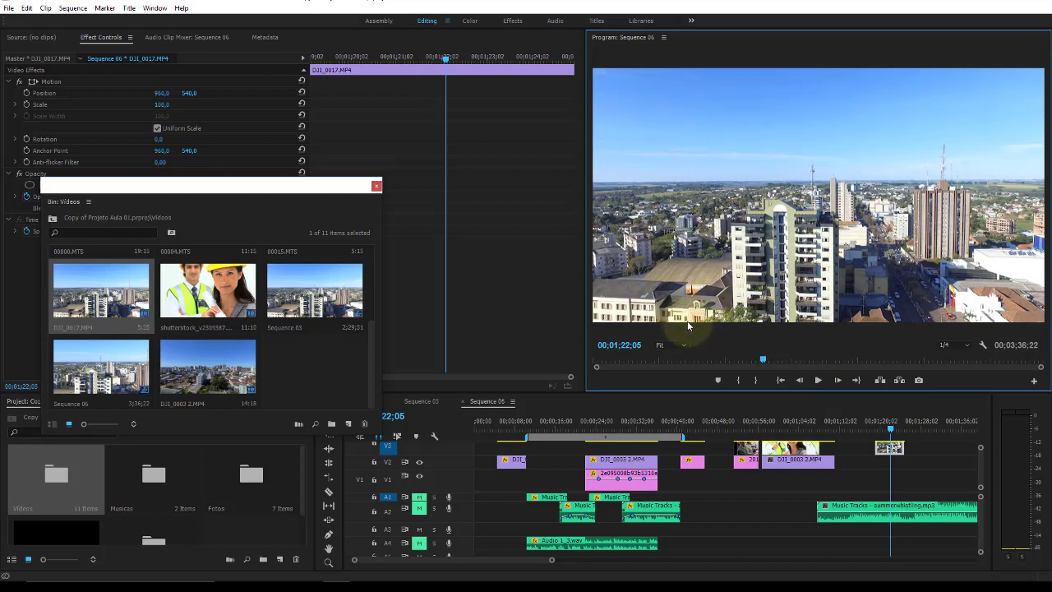
key("ctrl+s")
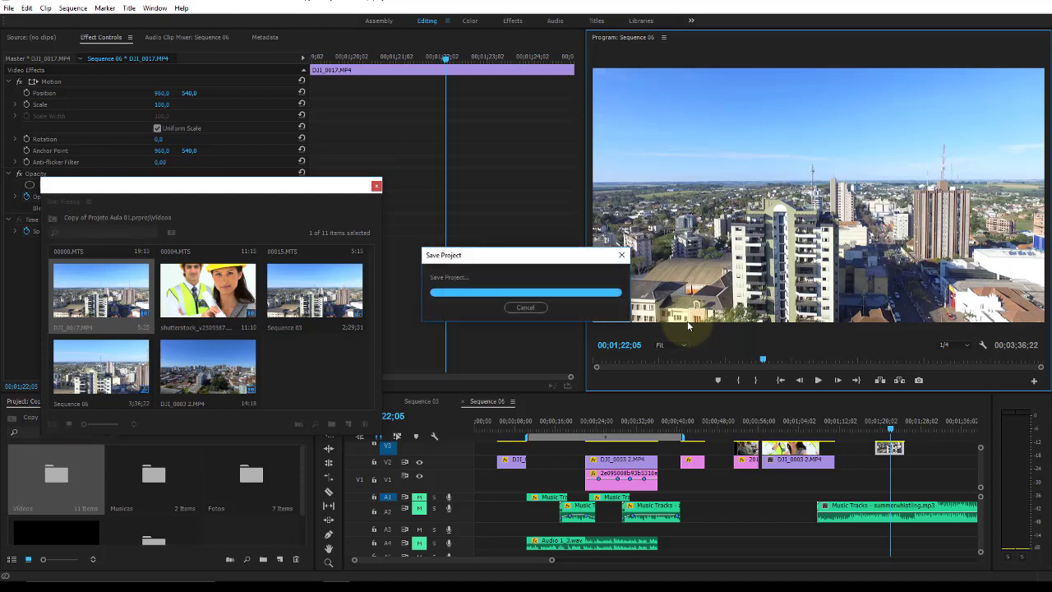